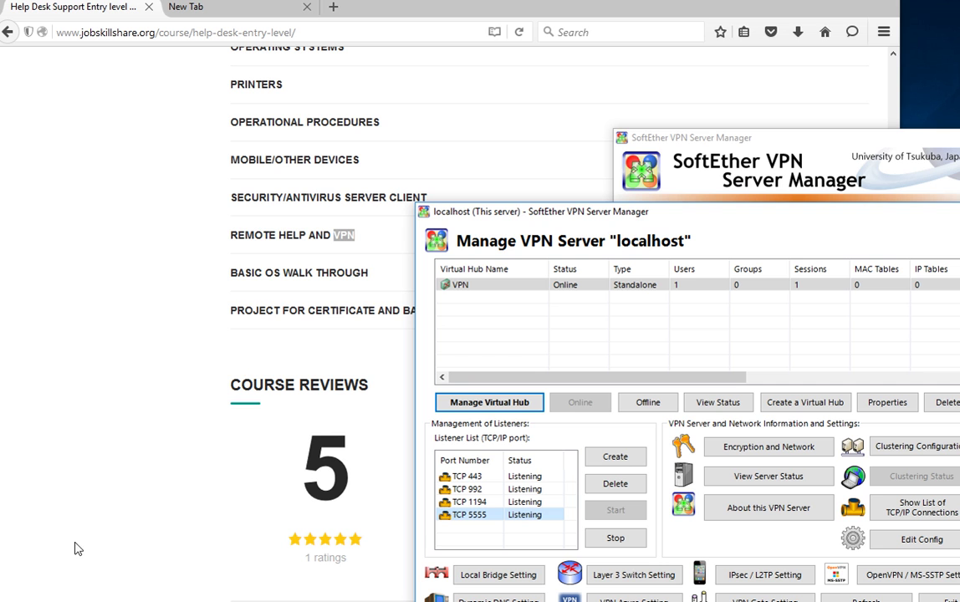
Step: Open the Documents folder and copy the JobskillshareVPNwindows.exe installer
key("super")
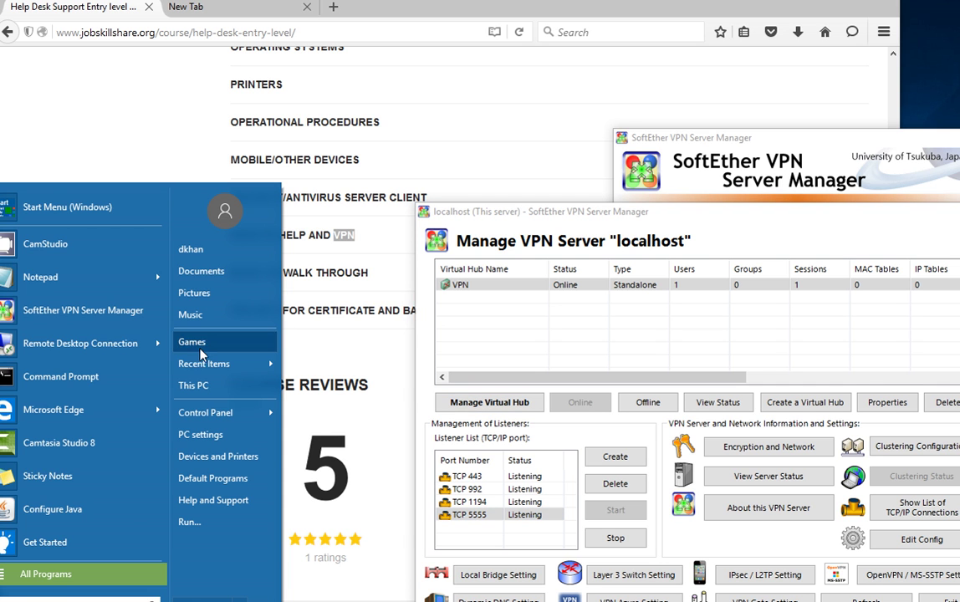
left_click(203, 271)
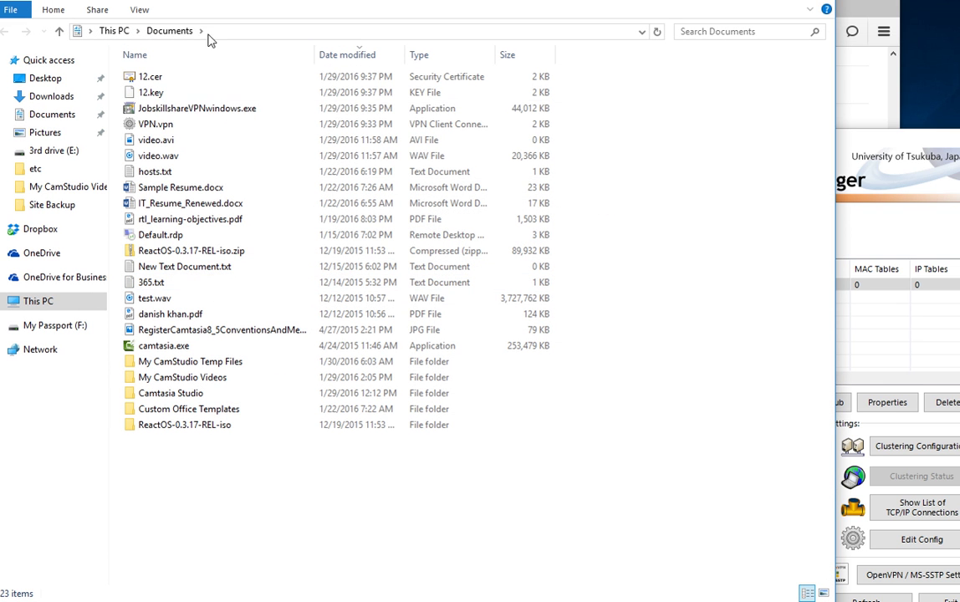
left_click(167, 110)
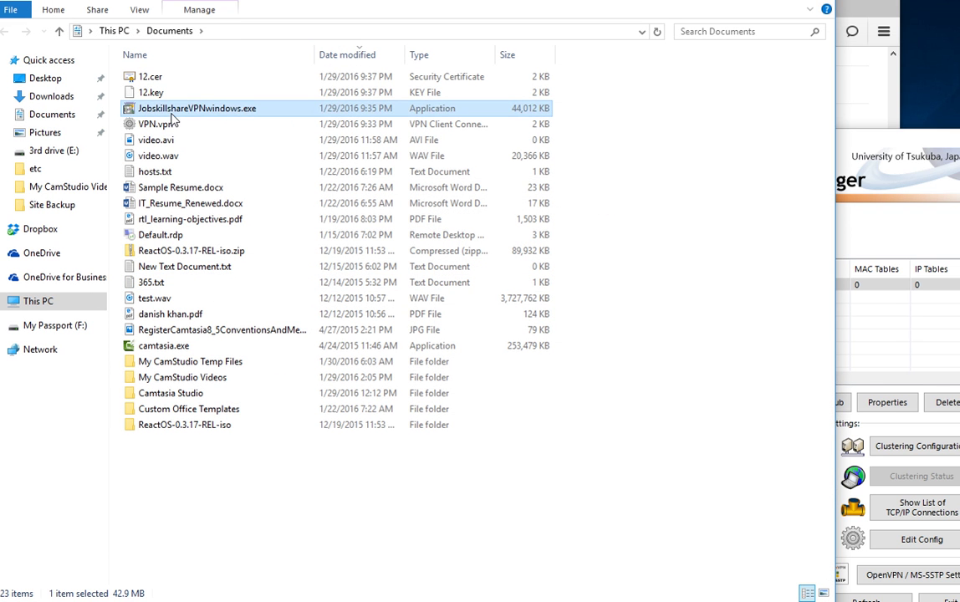
right_click(171, 110)
left_click(237, 398)
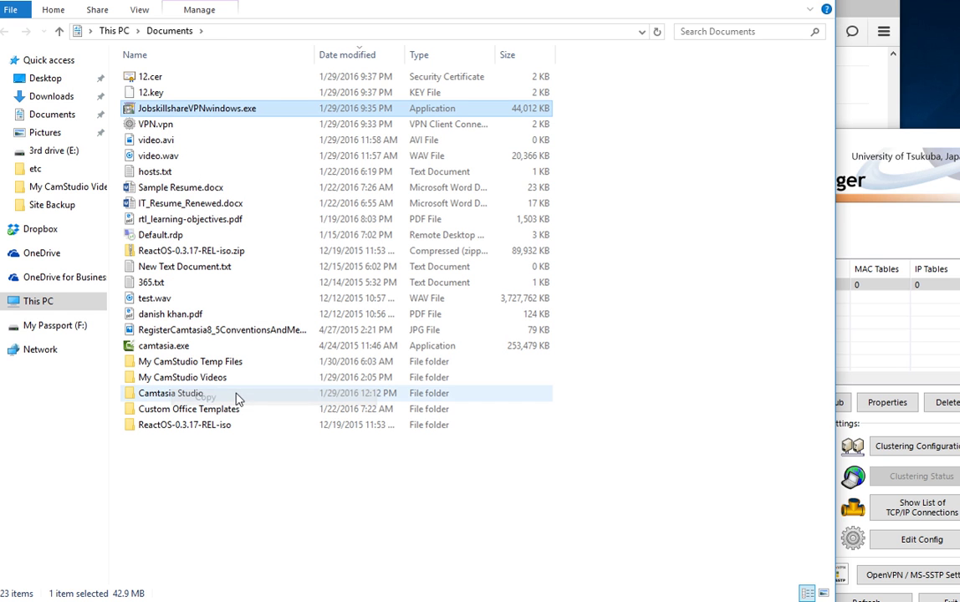
Step: Create a new folder named vpn in the Documents folder
left_click(49, 114)
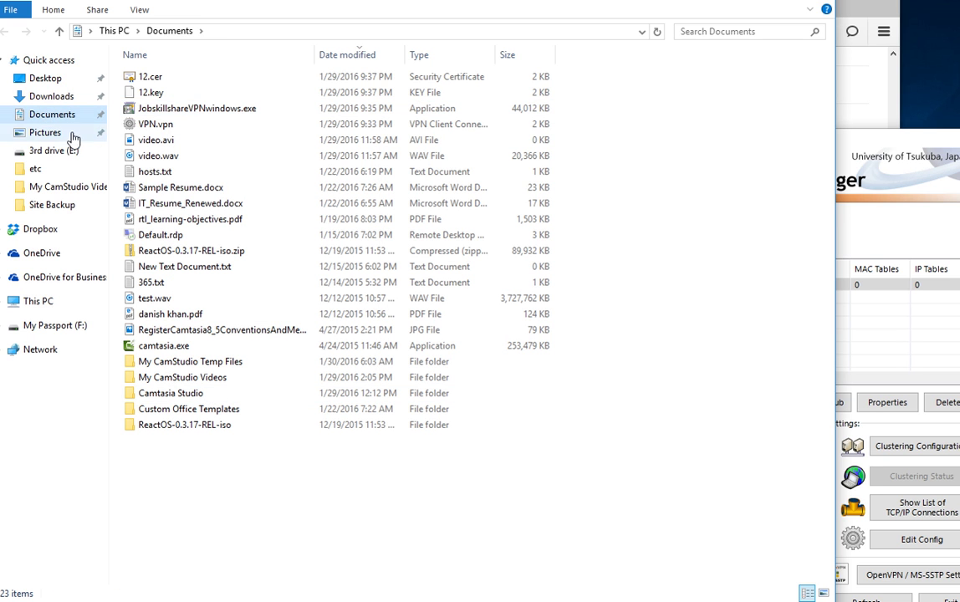
right_click(234, 510)
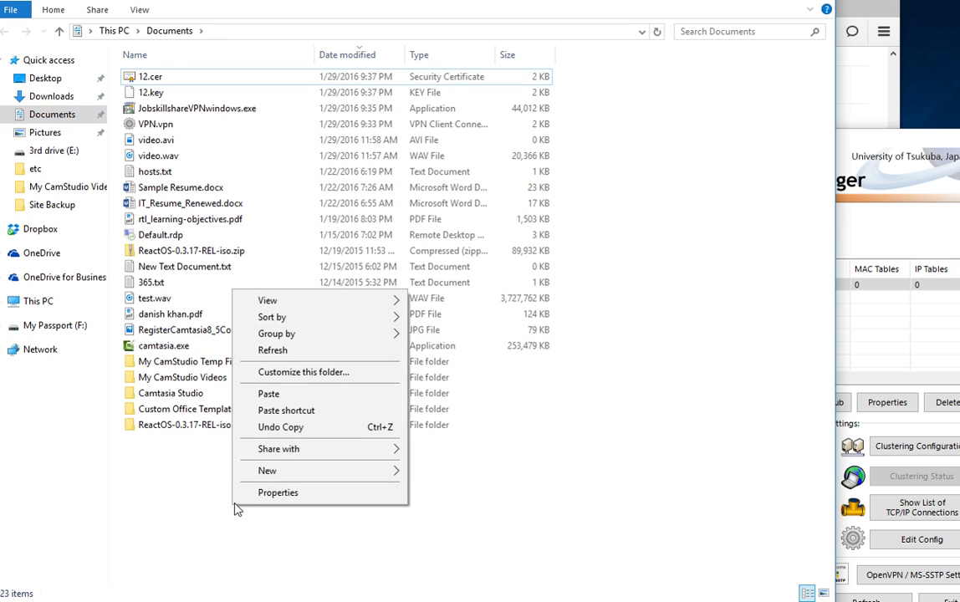
mouse_move(284, 470)
left_click(483, 271)
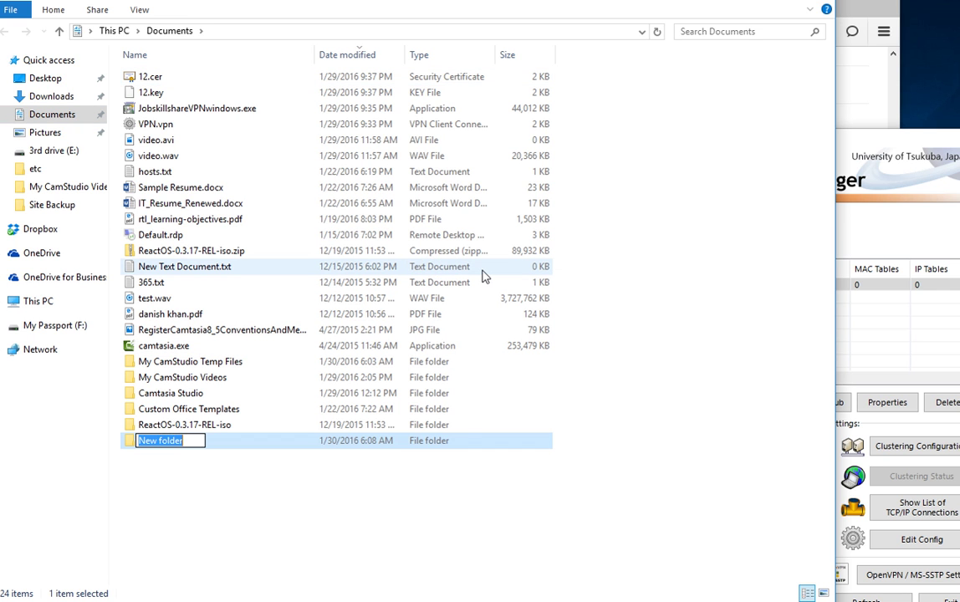
type("vpn")
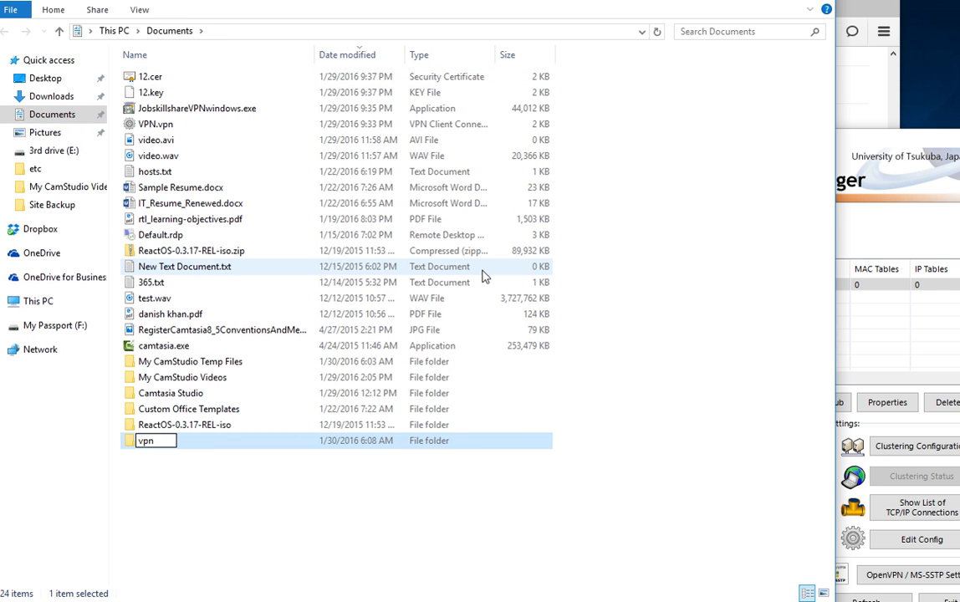
key("Return")
Step: Open the vpn folder and paste the copied JobskillshareVPNwindows.exe into it
double_click(178, 441)
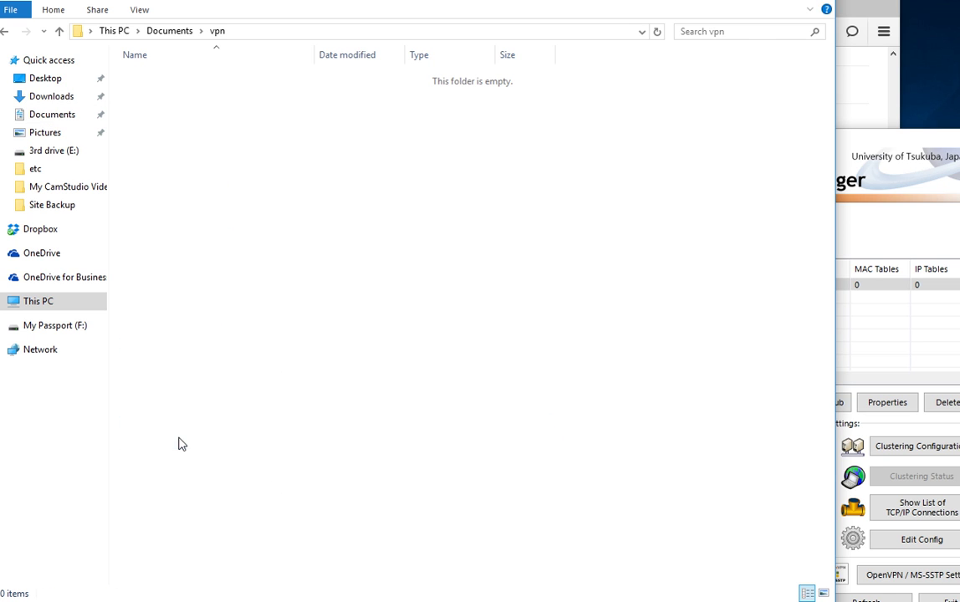
right_click(262, 127)
left_click(314, 225)
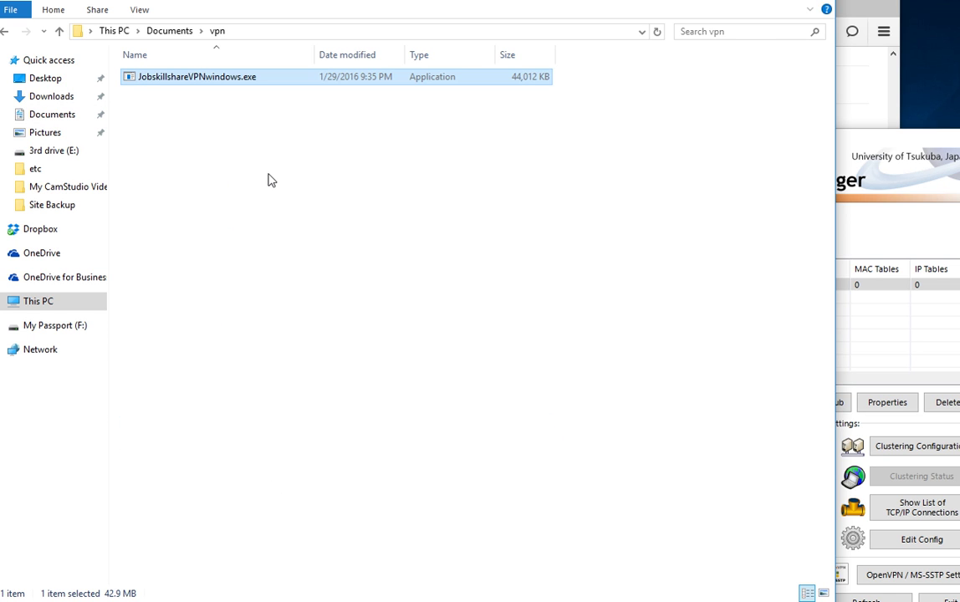
left_click(268, 178)
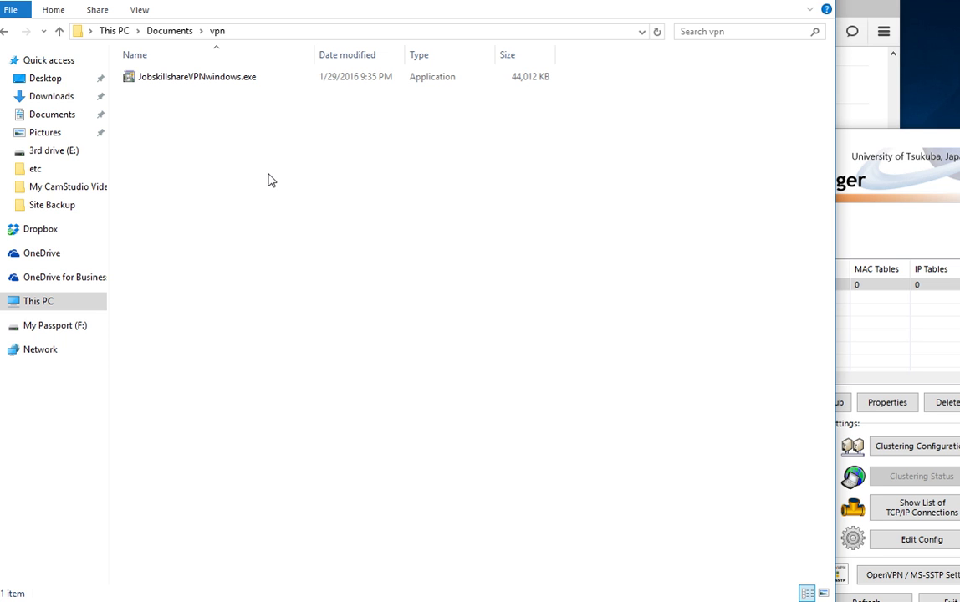
Step: Switch to SoftEther VPN Server Manager, open the management window of the virtual hub VPN and place it over the folder window
left_click(893, 247)
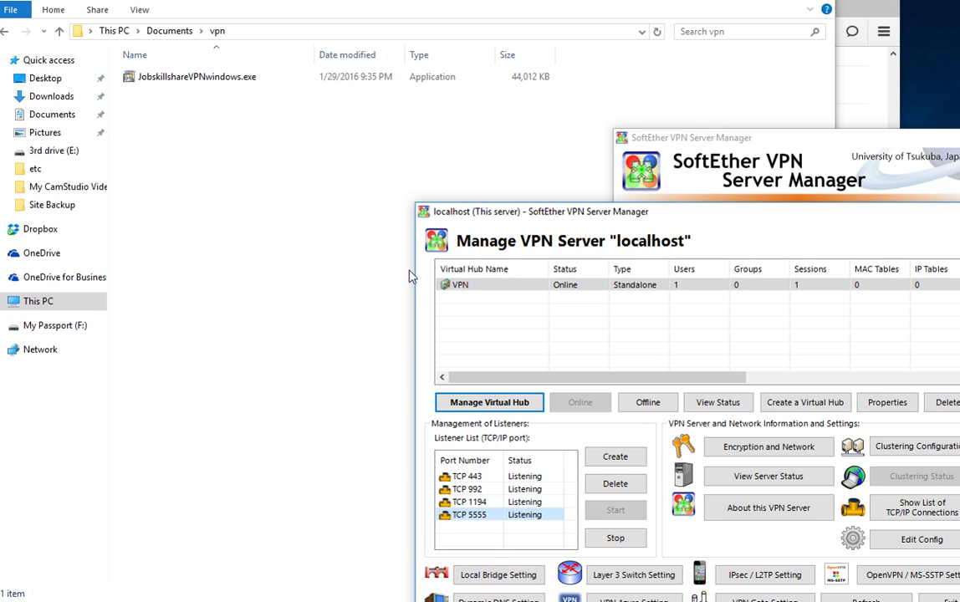
double_click(472, 287)
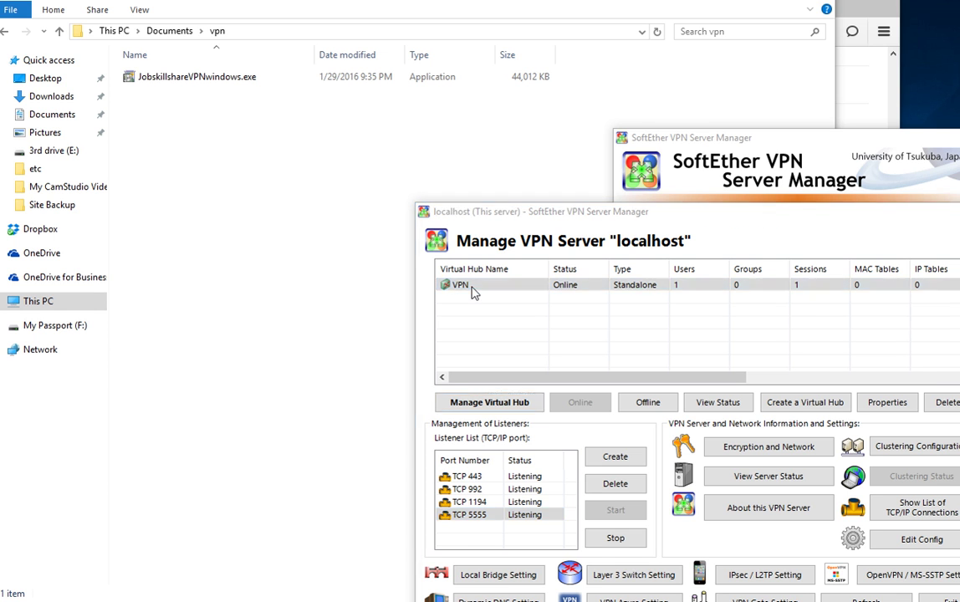
left_click_drag(585, 208, 420, 194)
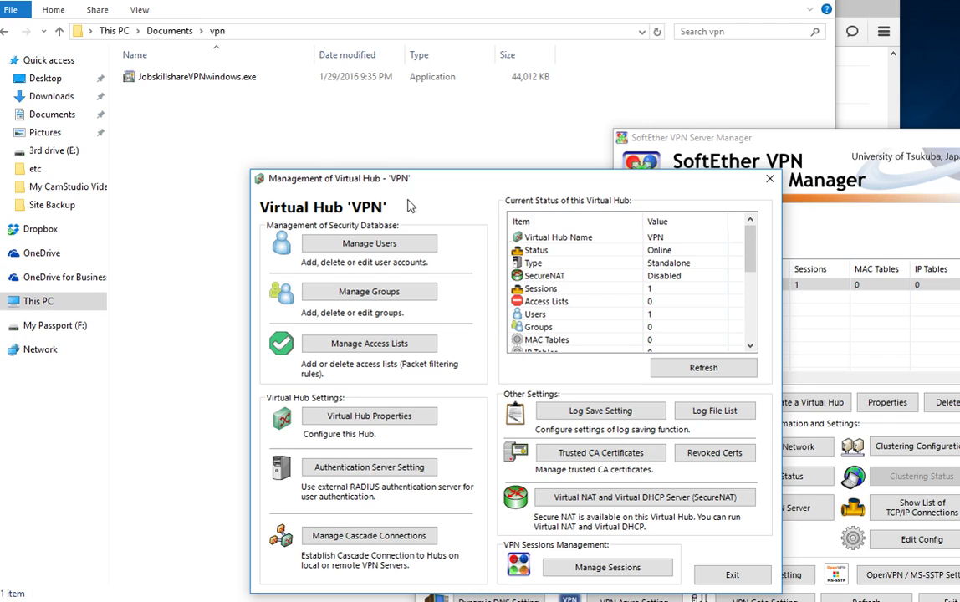
left_click_drag(501, 180, 252, 217)
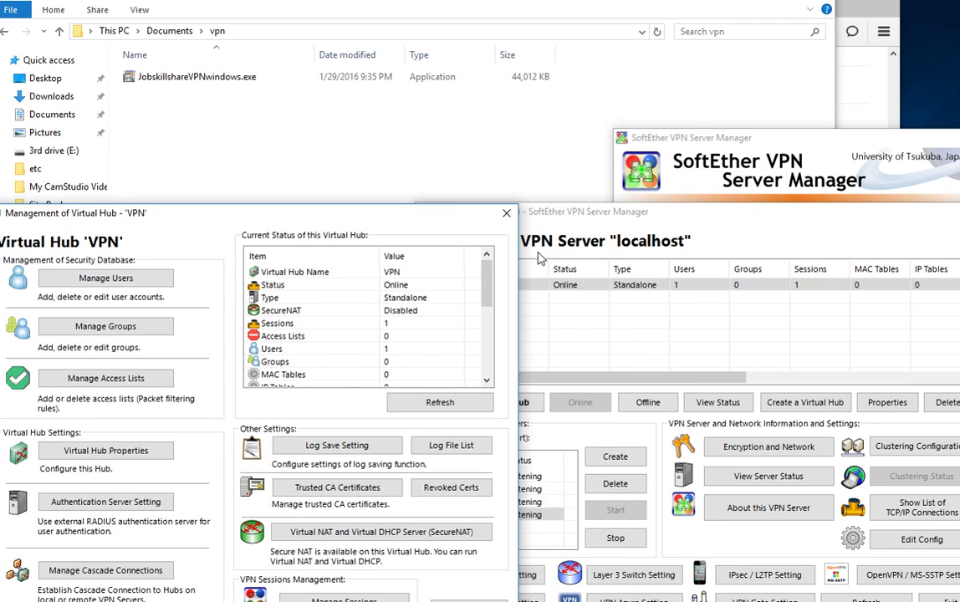
left_click_drag(388, 217, 649, 134)
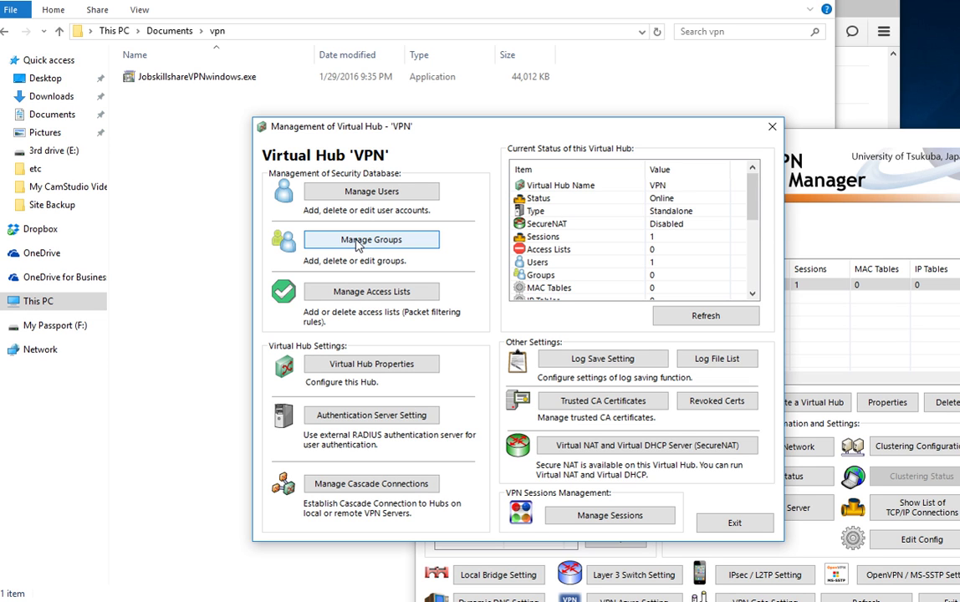
left_click(166, 81)
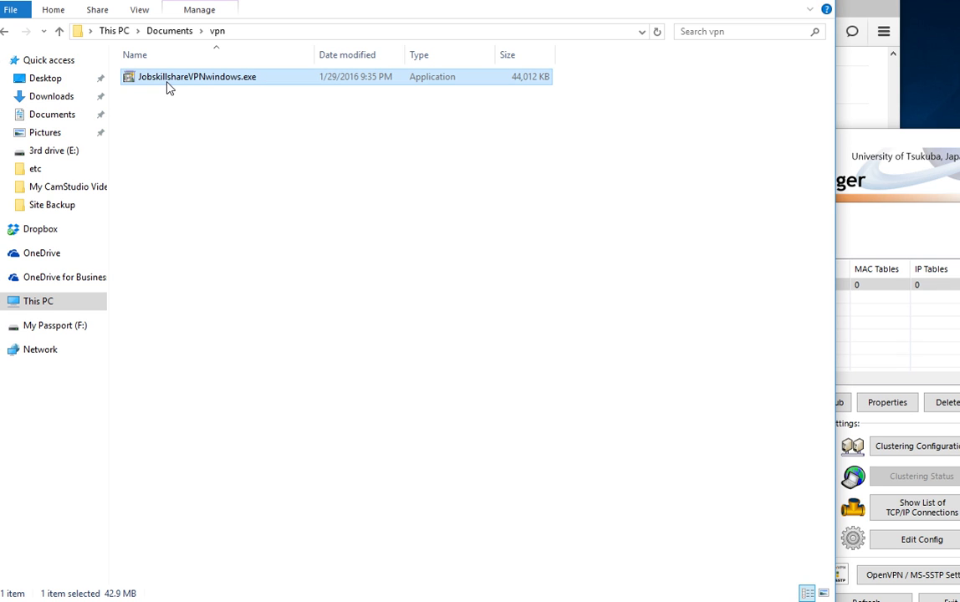
left_click(185, 77)
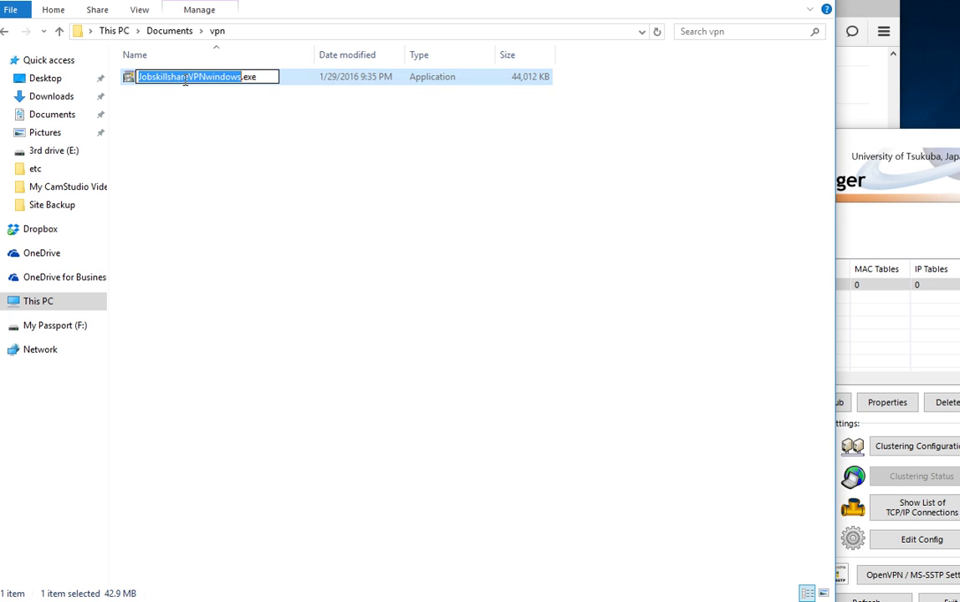
left_click(136, 81)
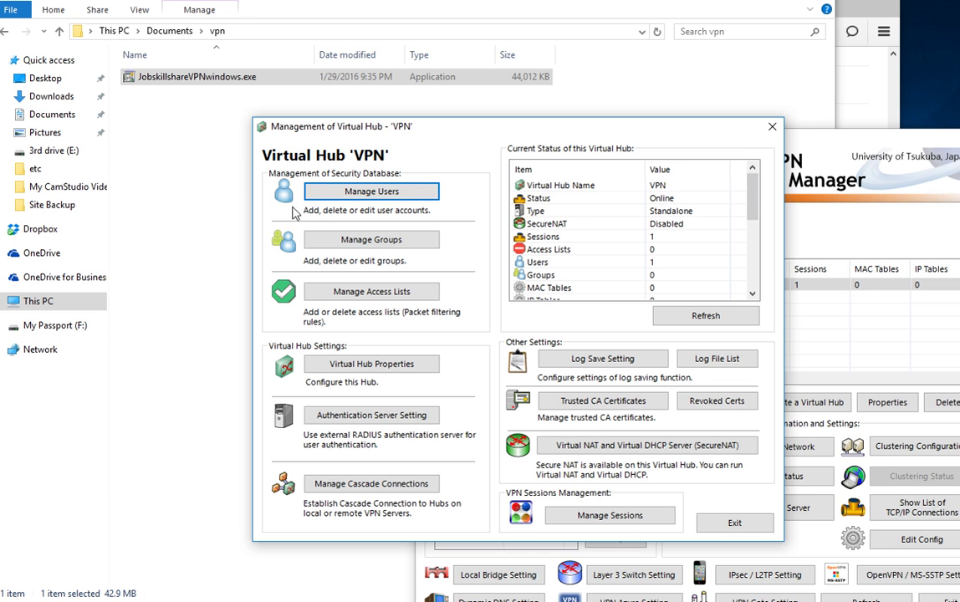
Step: Close the virtual hub management window and bring the vpn folder window forward, moved fully into view
left_click_drag(341, 130, 408, 224)
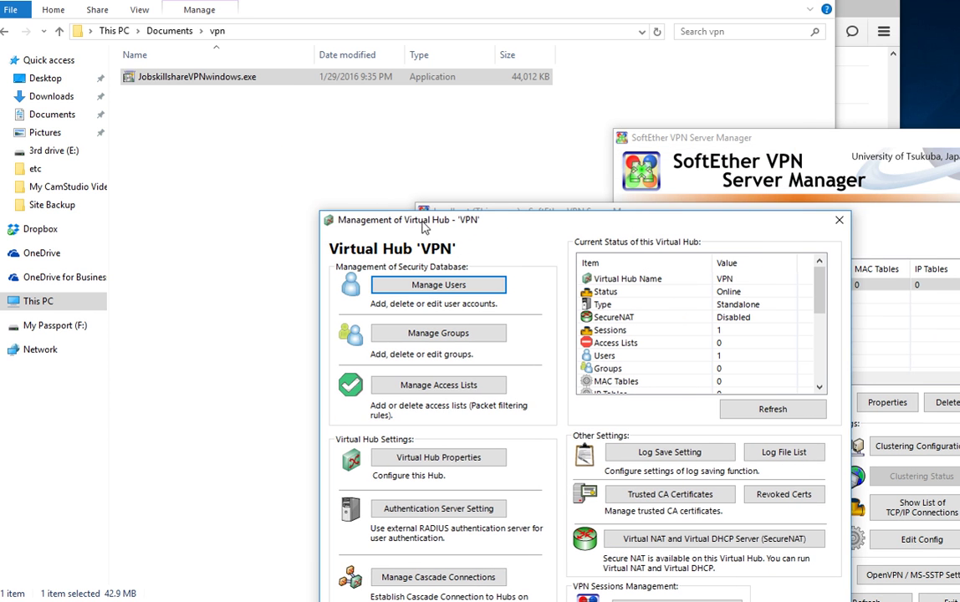
left_click(838, 221)
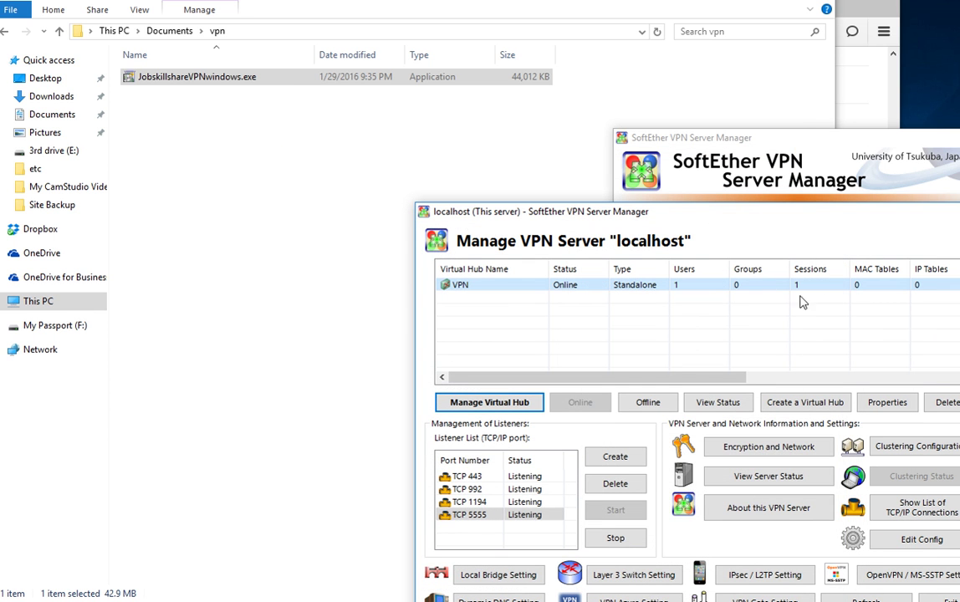
left_click(167, 215)
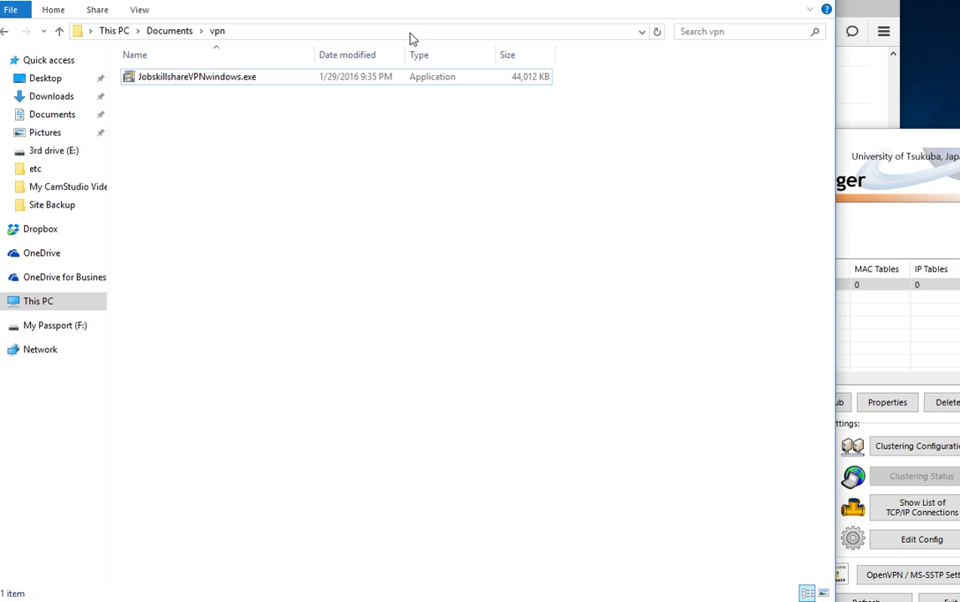
left_click_drag(343, 2, 459, 29)
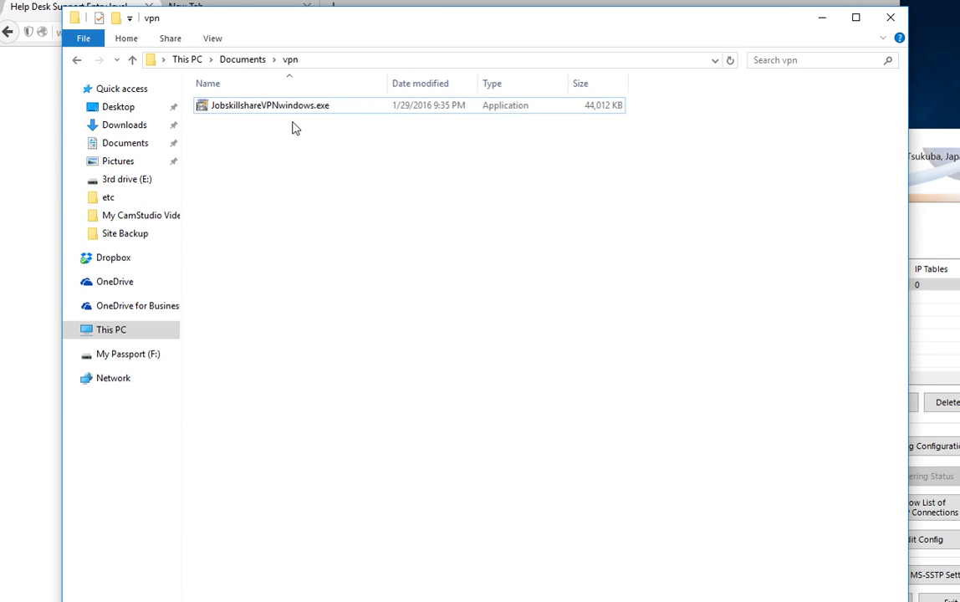
left_click(326, 110)
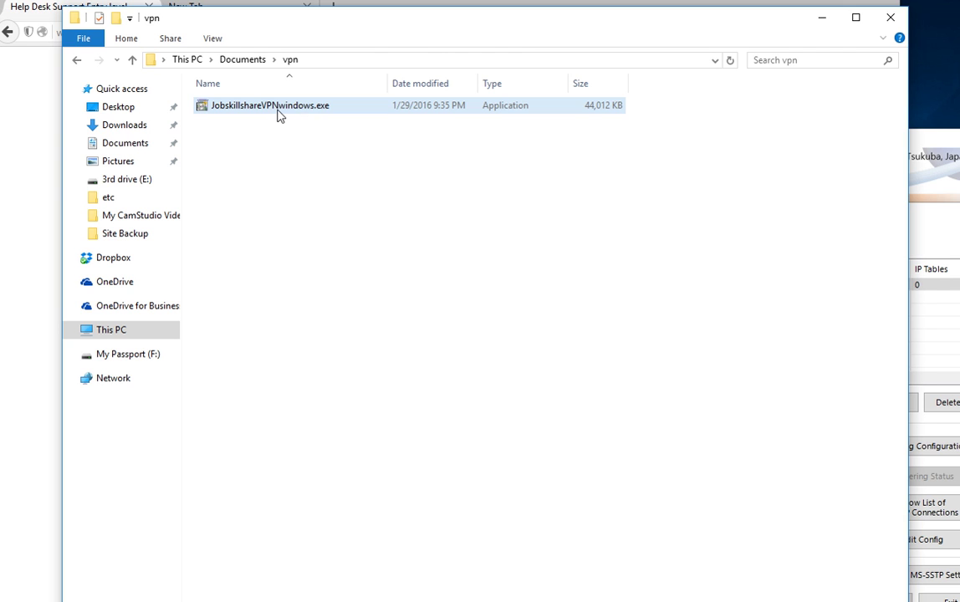
left_click(349, 139)
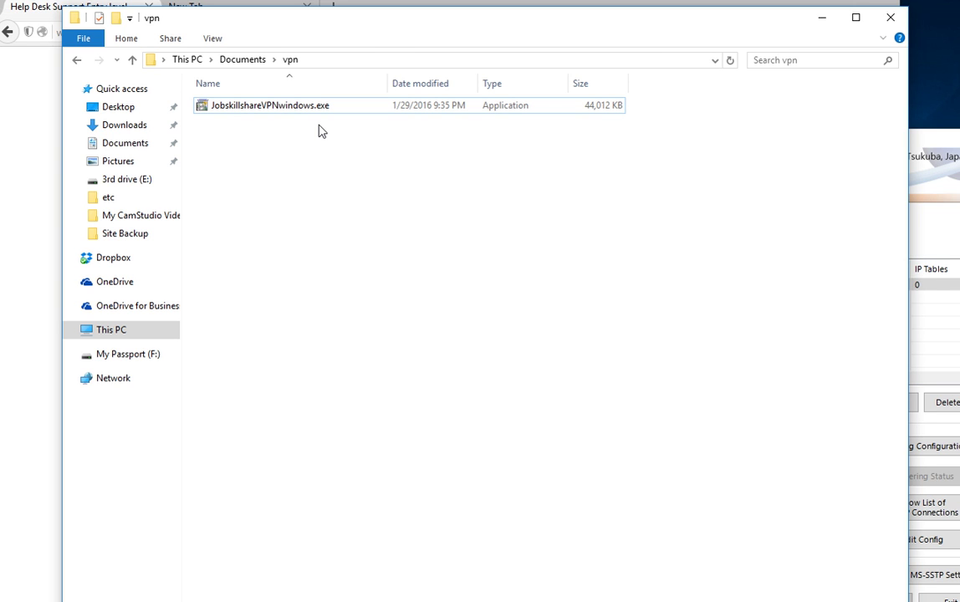
Step: Run JobskillshareVPNwindows.exe and install SoftEther VPN Client, accepting the license agreement and the directory C:\Program Files\SoftEther VPN Client
double_click(278, 111)
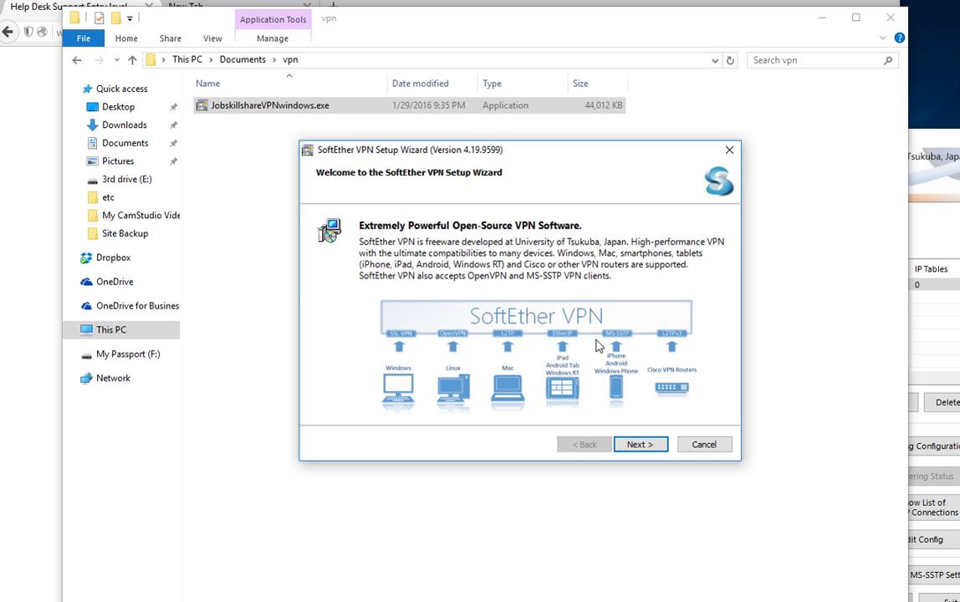
left_click(633, 385)
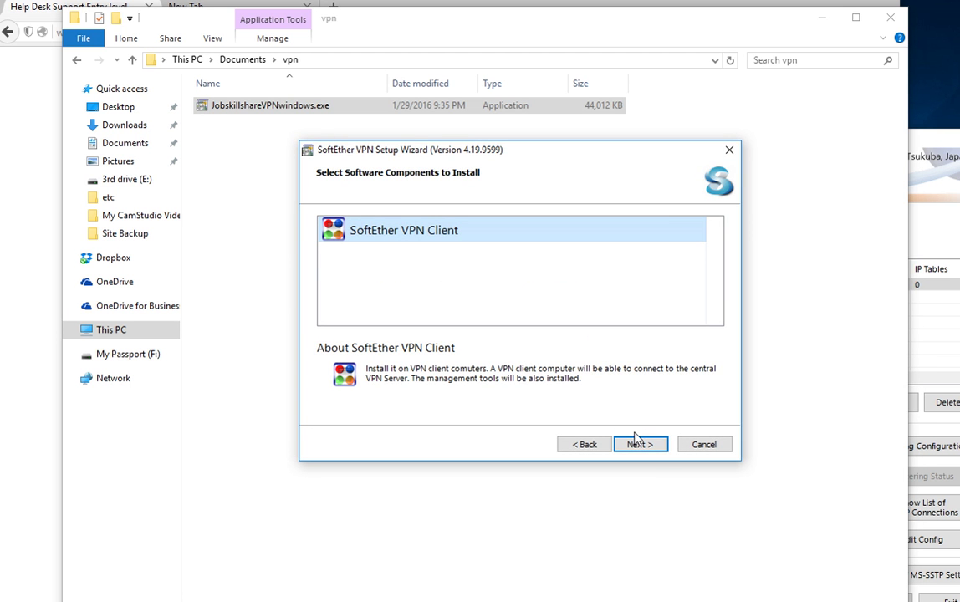
left_click(635, 438)
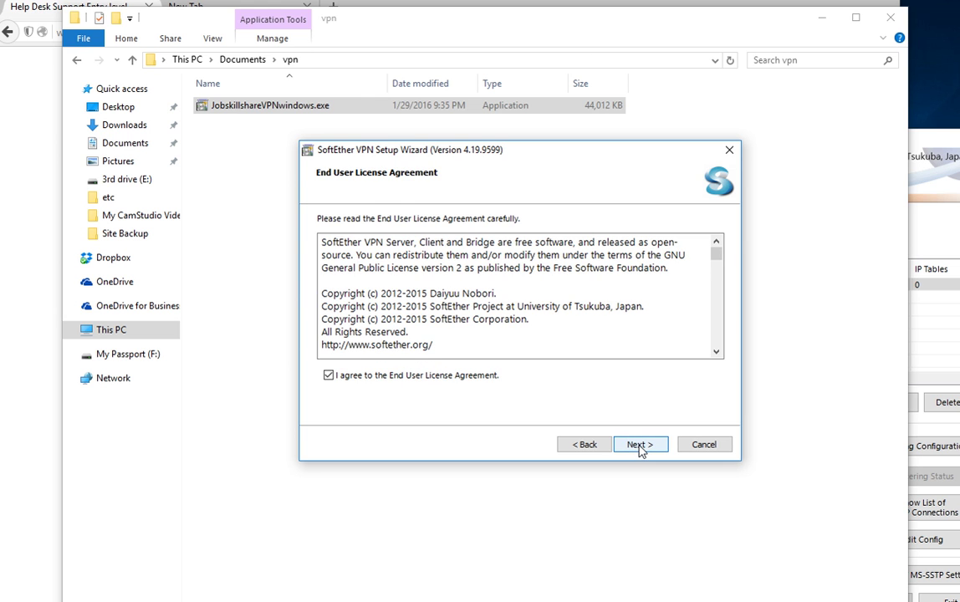
left_click(640, 447)
left_click(639, 447)
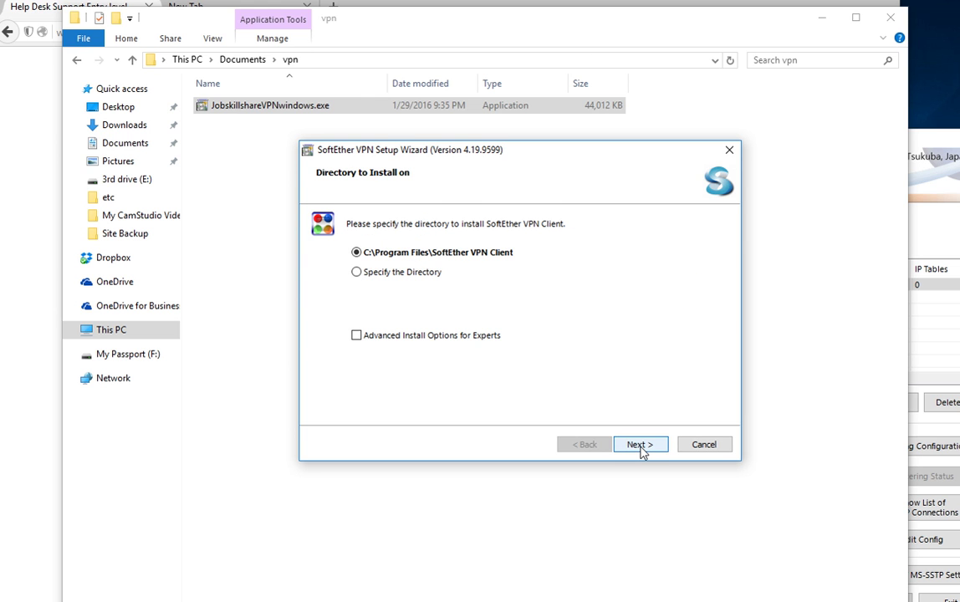
left_click(640, 445)
left_click(640, 445)
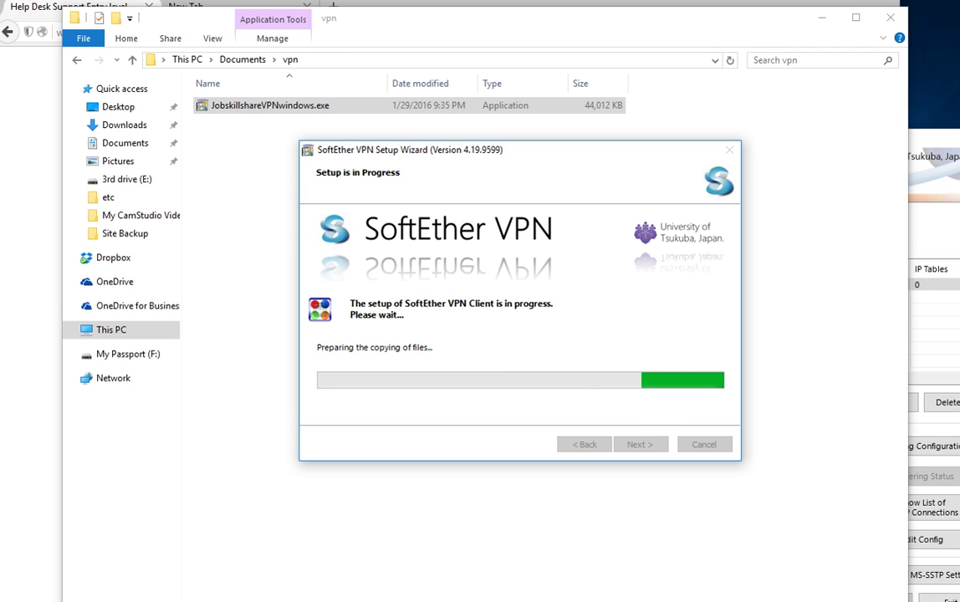
Step: Switch to the BigBlueButton whiteboard, circle the third laptop, draw a line from it to the VPN server and circle part of the cloud
left_click(623, 582)
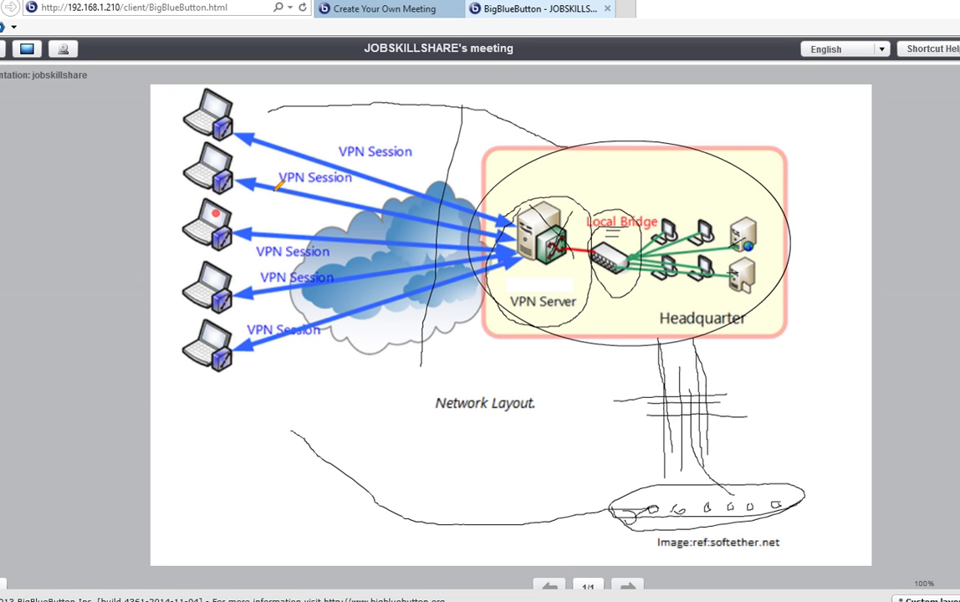
mouse_move(238, 215)
left_mouse_down()
mouse_move(214, 247)
mouse_move(193, 198)
mouse_move(384, 258)
mouse_move(508, 261)
left_mouse_up()
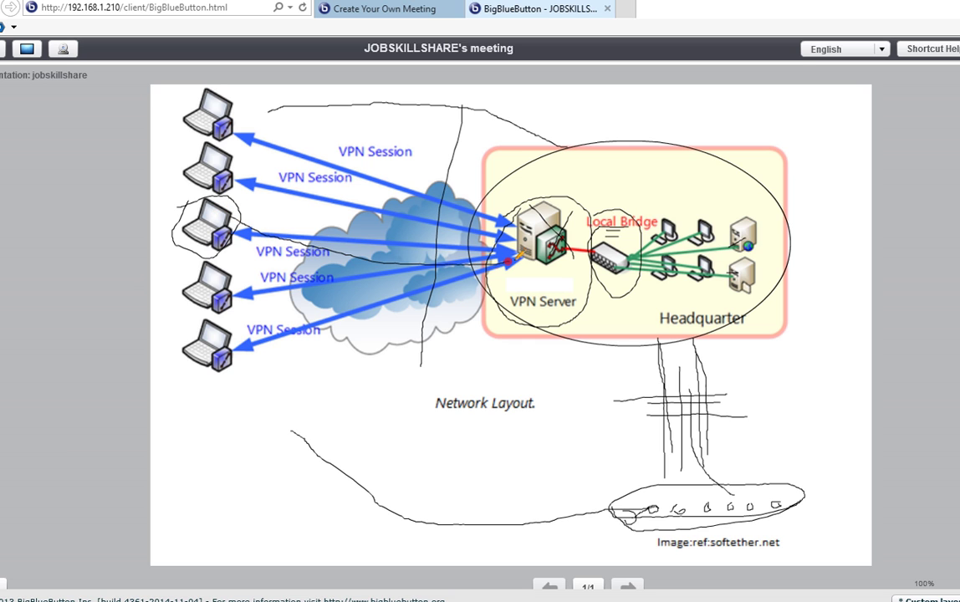
mouse_move(345, 257)
left_mouse_down()
mouse_move(401, 241)
mouse_move(380, 307)
mouse_move(361, 249)
left_mouse_up()
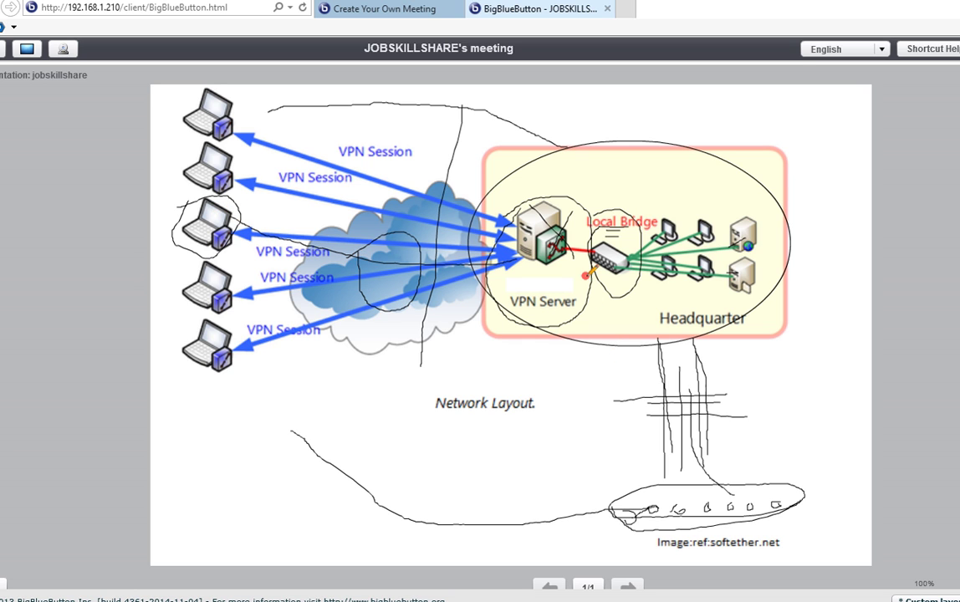
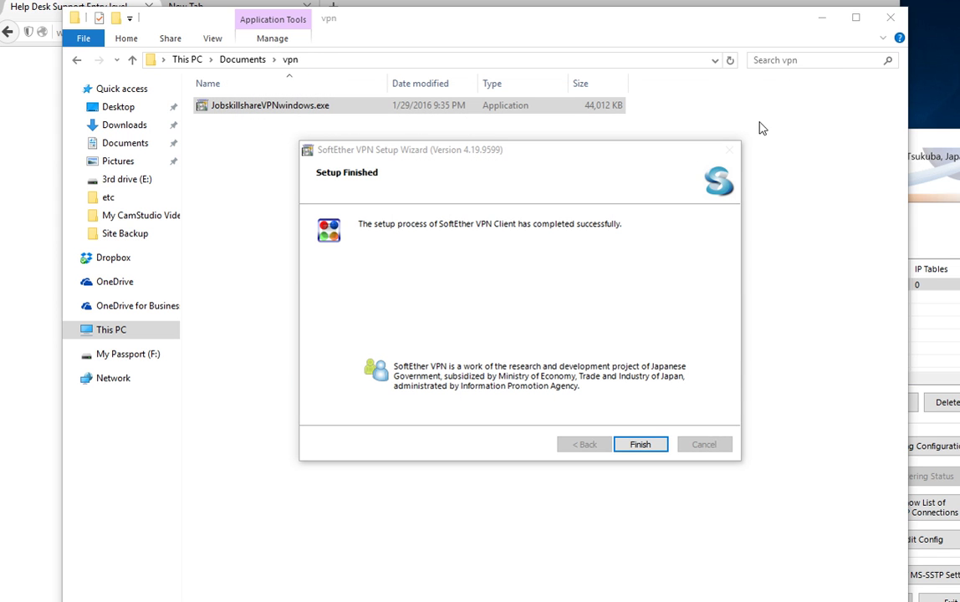
Step: Return to the SoftEther VPN Setup Wizard and finish the VPN Client setup
left_click(639, 444)
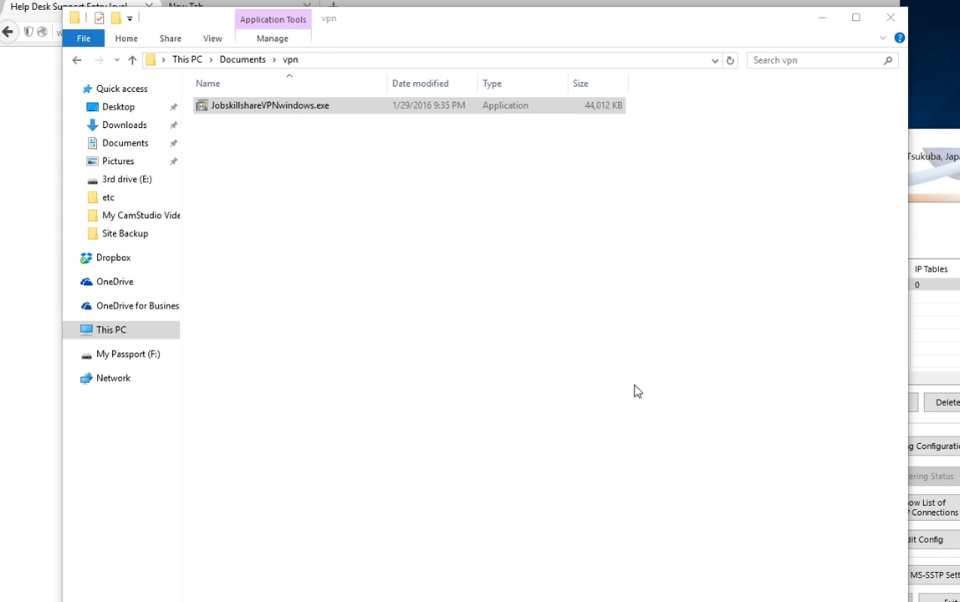
Step: Select JobskillshareVPNwindows.exe in the vpn folder and shift the folder window slightly aside
left_click(338, 137)
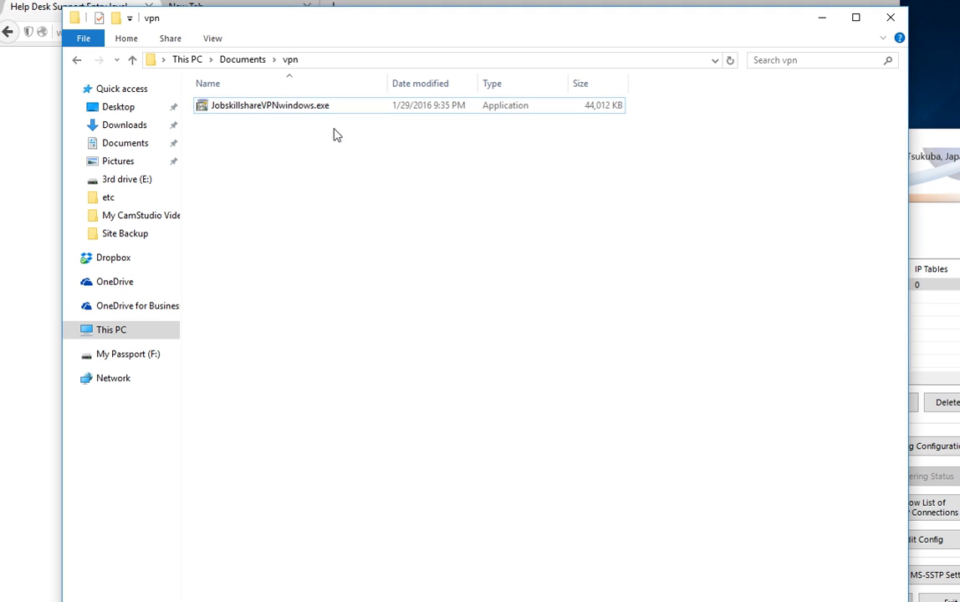
left_click(309, 106)
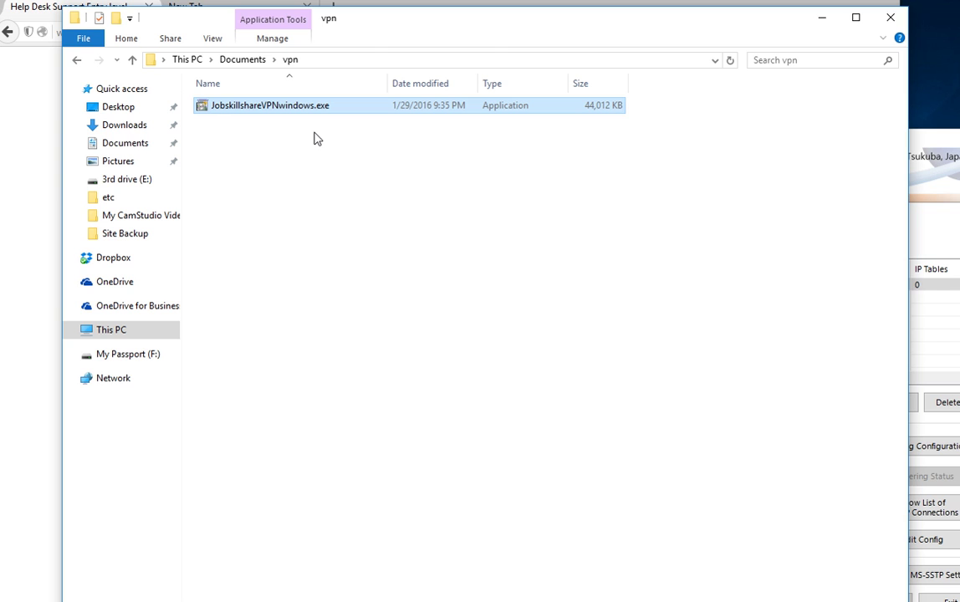
left_click(251, 105)
left_click(251, 128)
left_click(230, 111)
left_click_drag(424, 26, 473, 25)
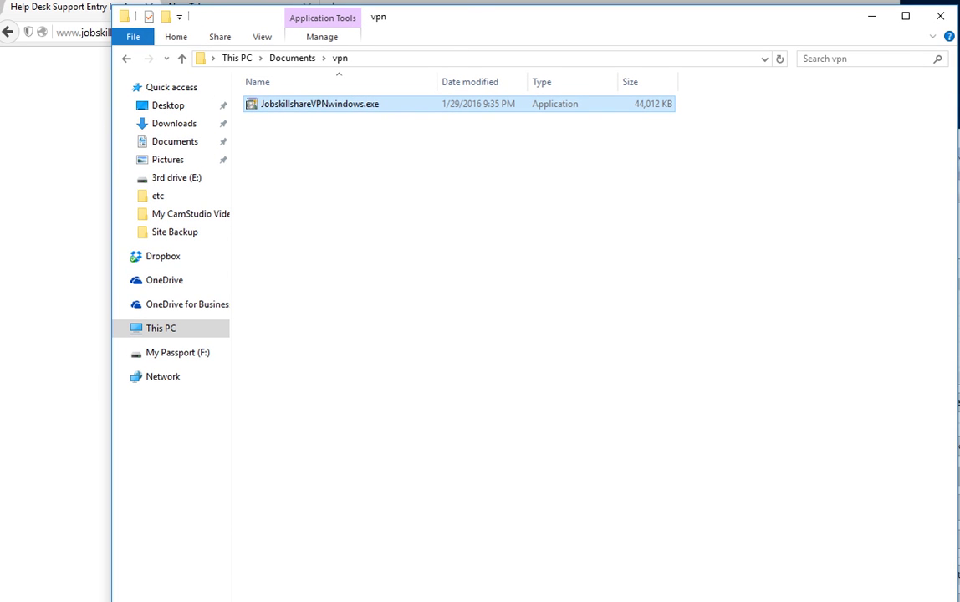
Step: Switch to Firefox and load google.com in the empty New Tab page
key("alt+Tab")
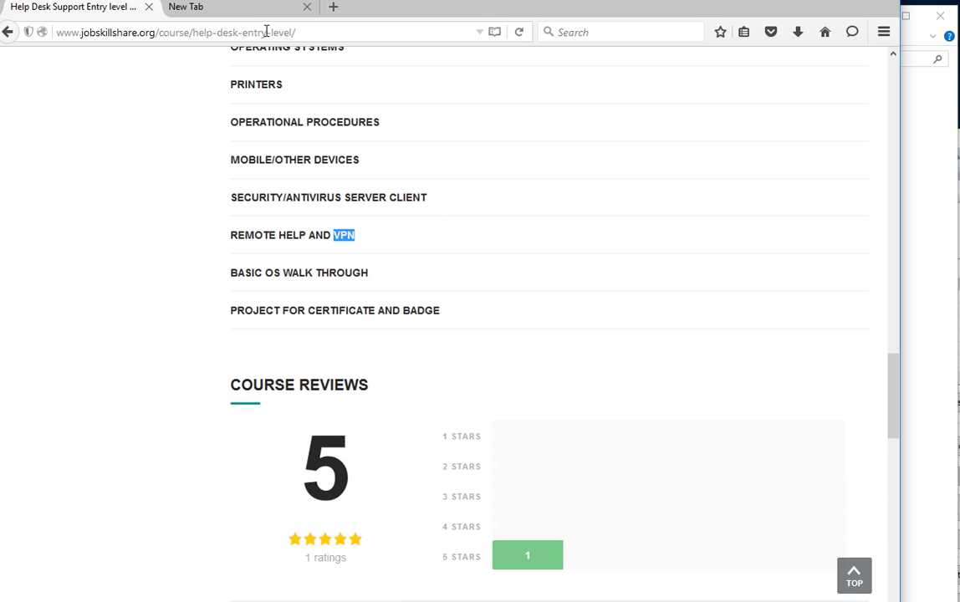
left_click(188, 8)
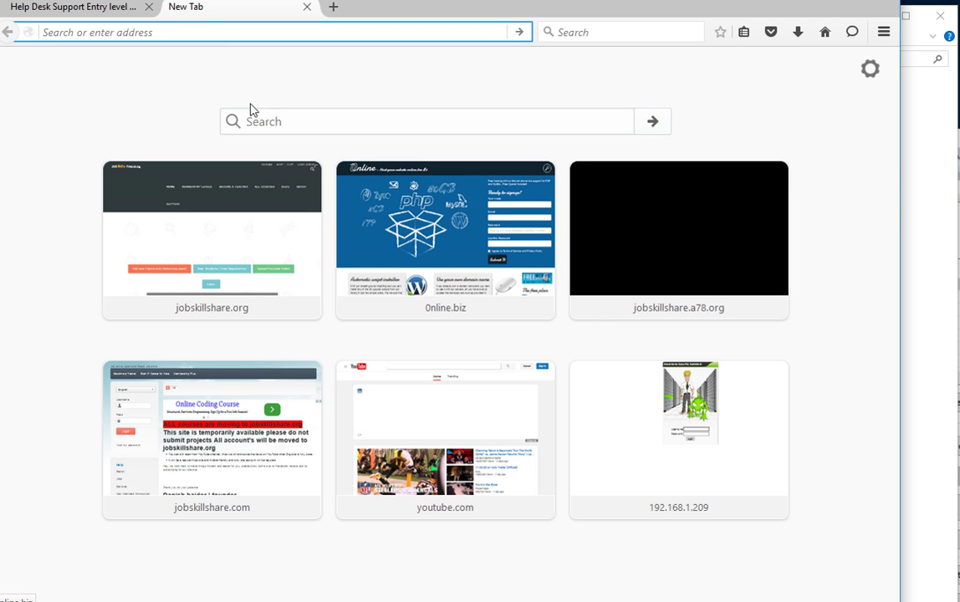
type("GOGOLE.CO")
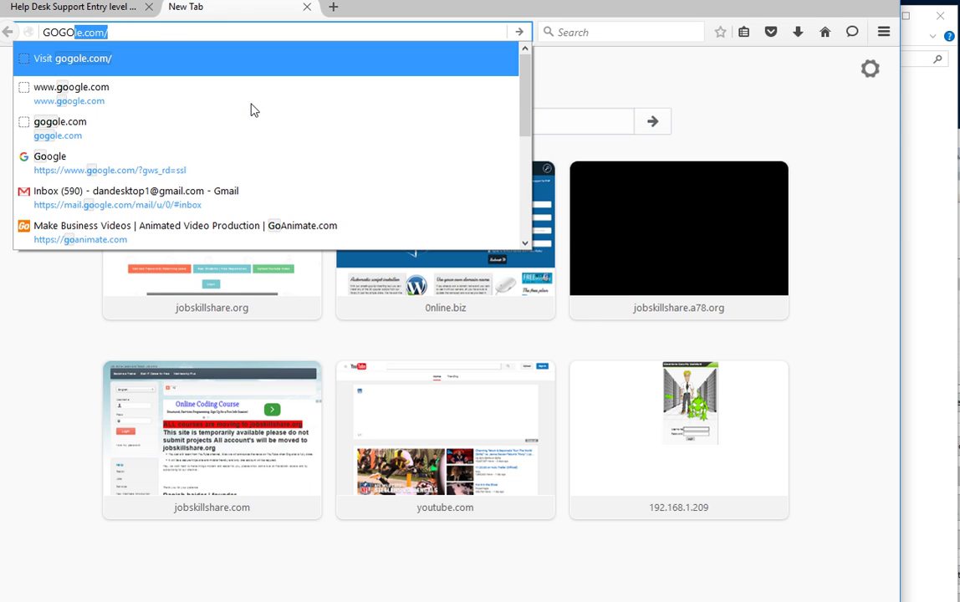
key("Escape")
key("Escape")
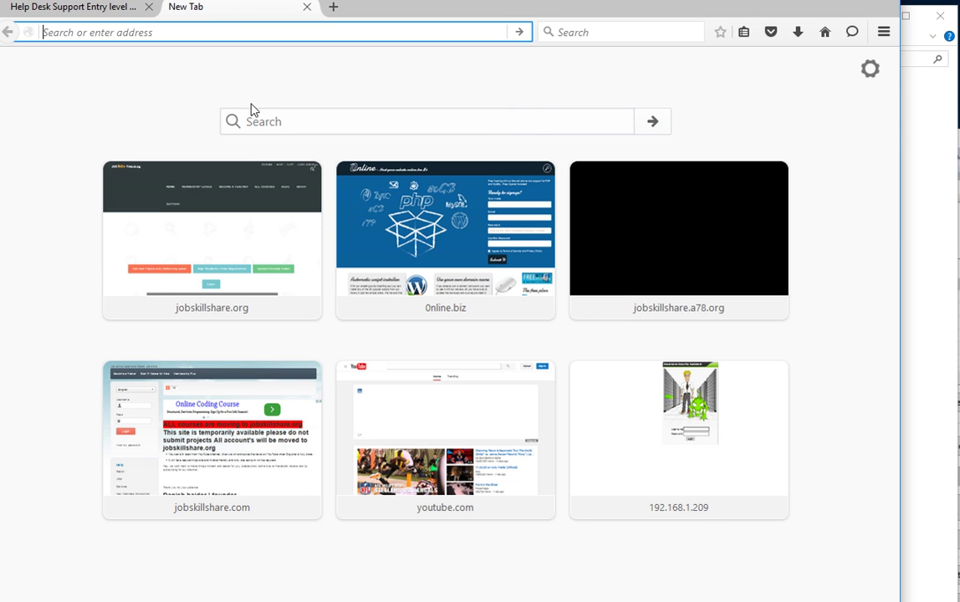
type("google.co")
key("Return")
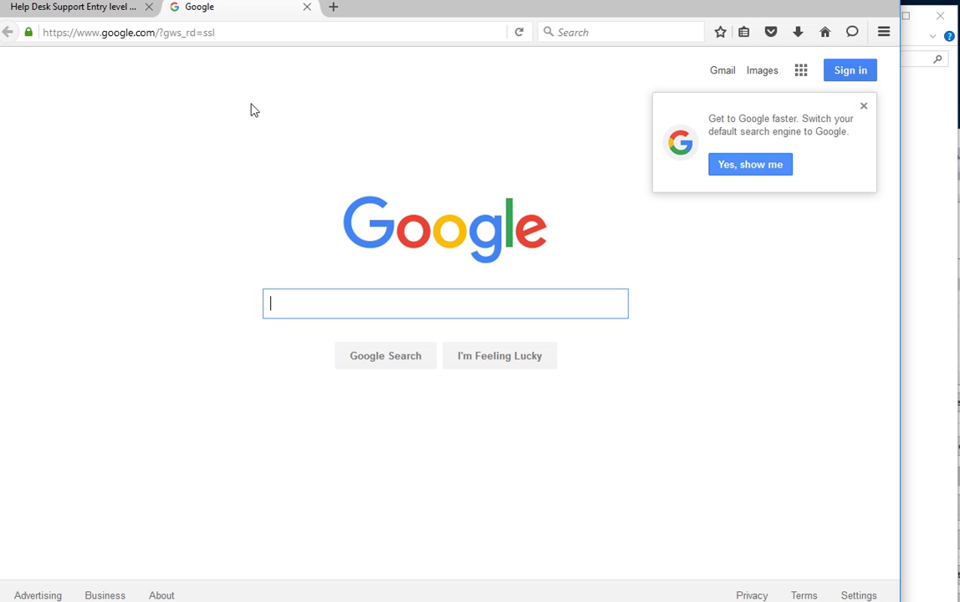
Step: Search Google for "anyconnect edu"
type("anyco")
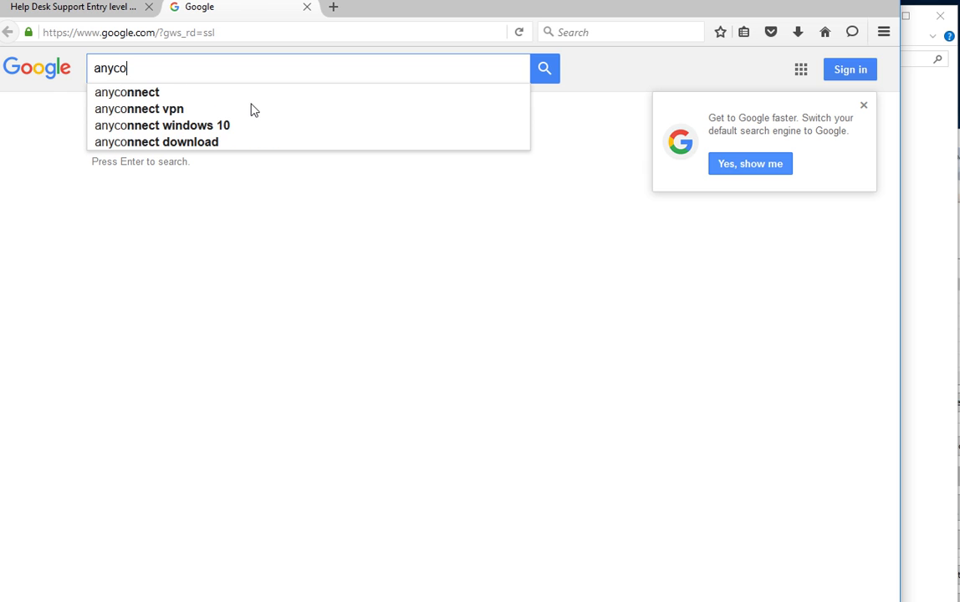
type("nnect ")
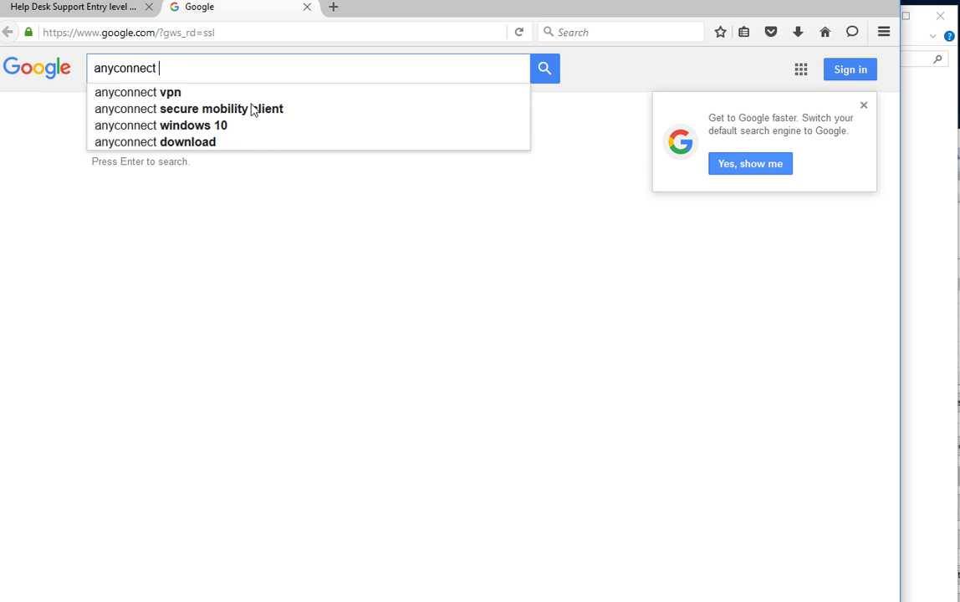
type("e")
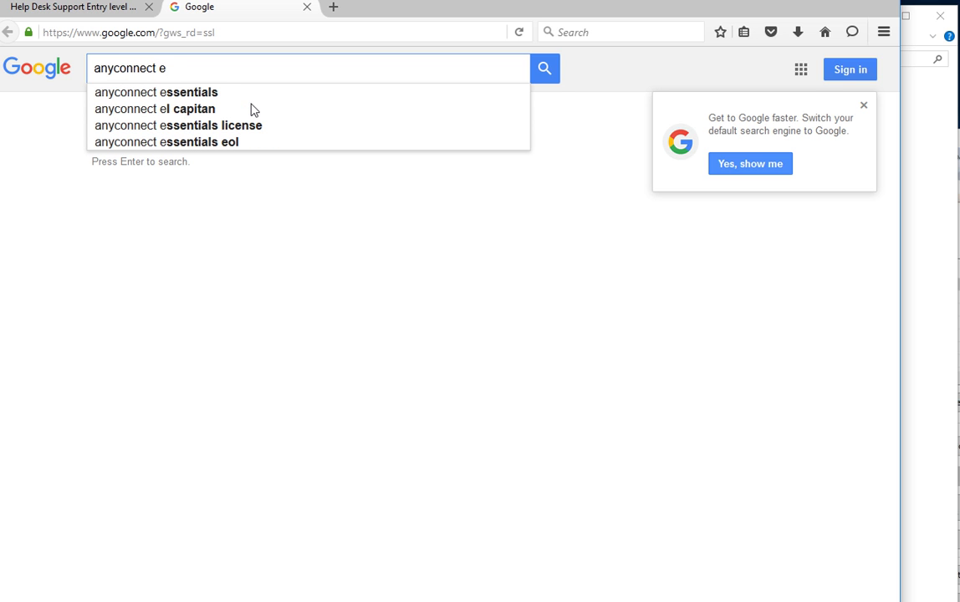
type("du")
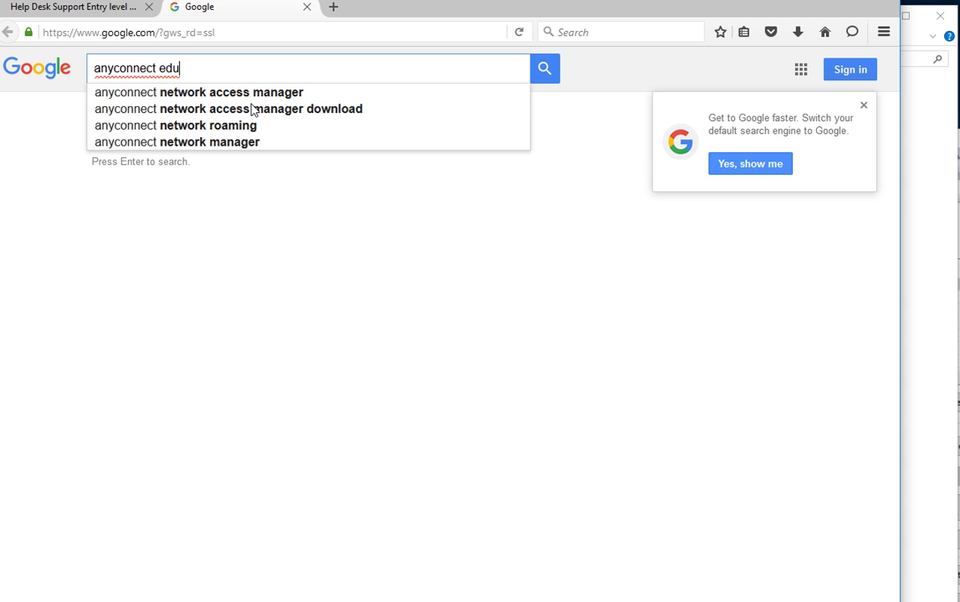
key("Return")
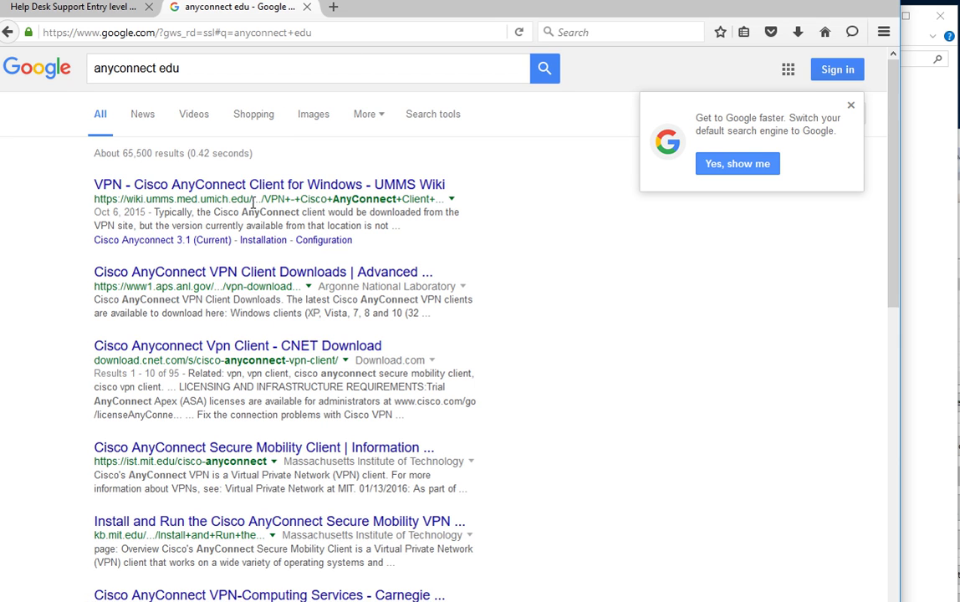
Step: Compare the sites offering Cisco AnyConnect in the search results, highlighting the anl.gov, download.cnet.com and ist.mit.edu addresses
left_click_drag(252, 203, 93, 201)
left_click_drag(212, 286, 173, 286)
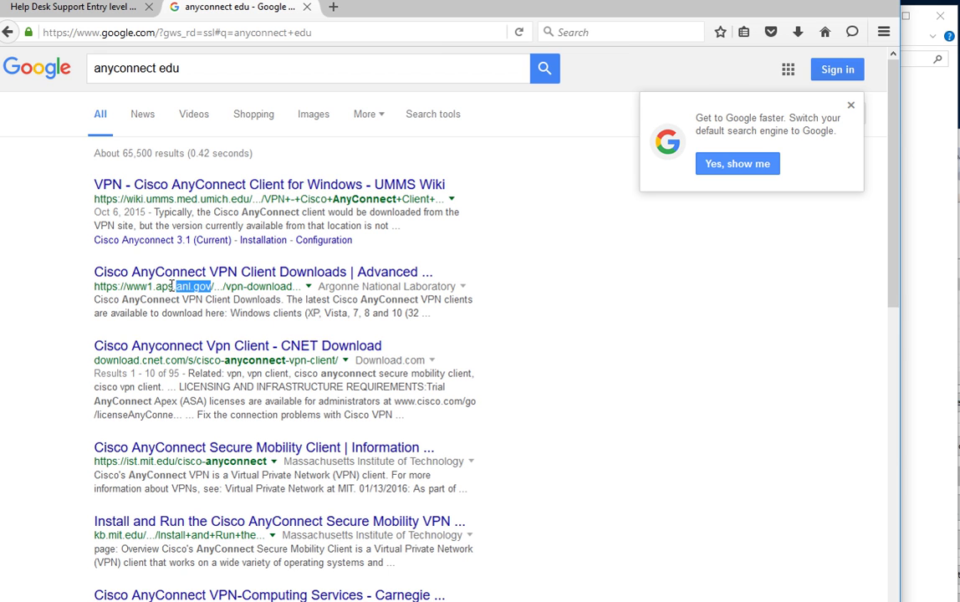
left_click_drag(186, 360, 99, 360)
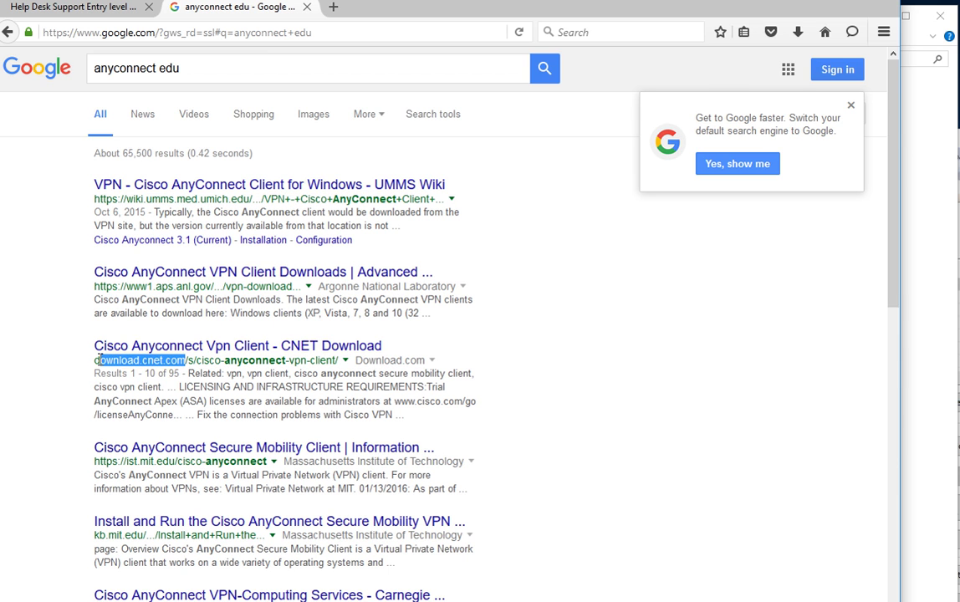
scroll(171, 454, "down", 2)
left_click_drag(195, 375, 126, 376)
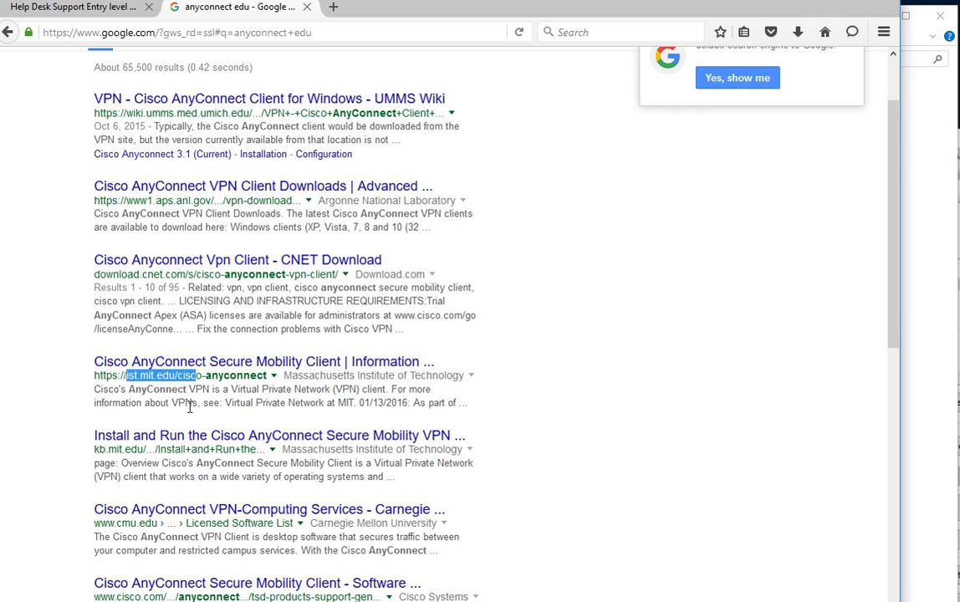
scroll(189, 406, "up", 2)
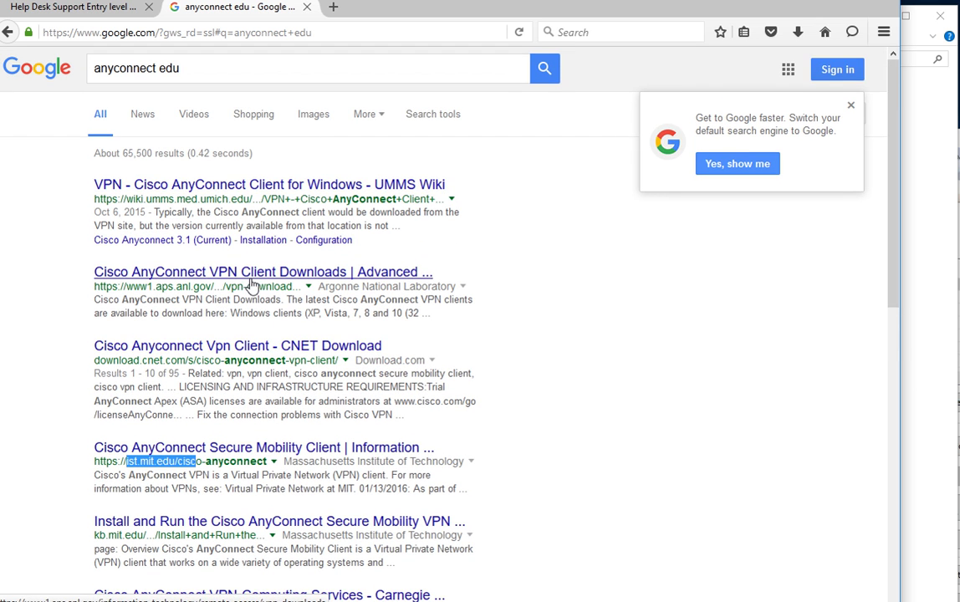
Step: Open the UMMS Wiki page on the Cisco AnyConnect Client for Windows and review the AnyConnect 3.1 installation and configuration instructions
left_click(220, 185)
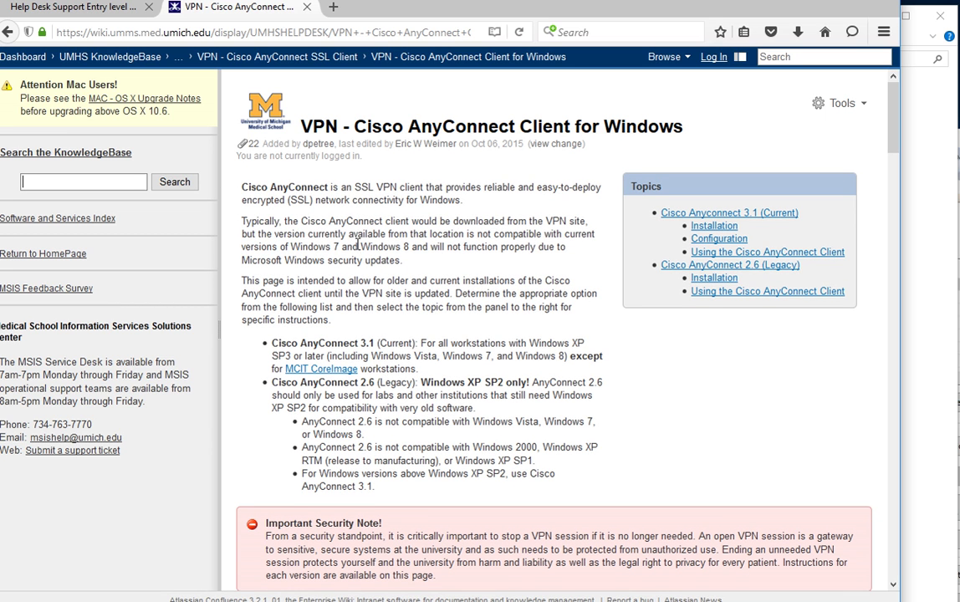
scroll(359, 242, "down", 4)
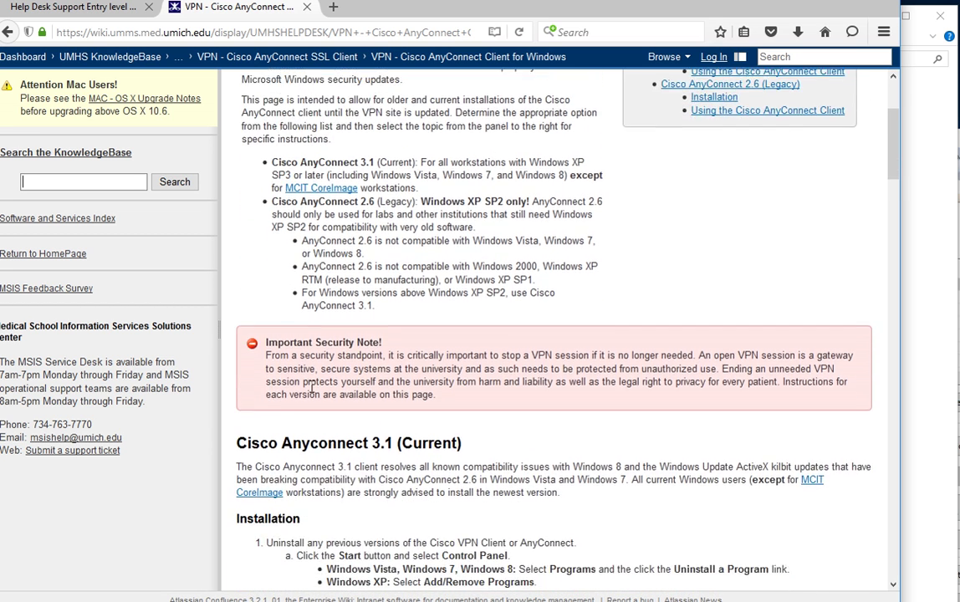
scroll(311, 386, "down", 7)
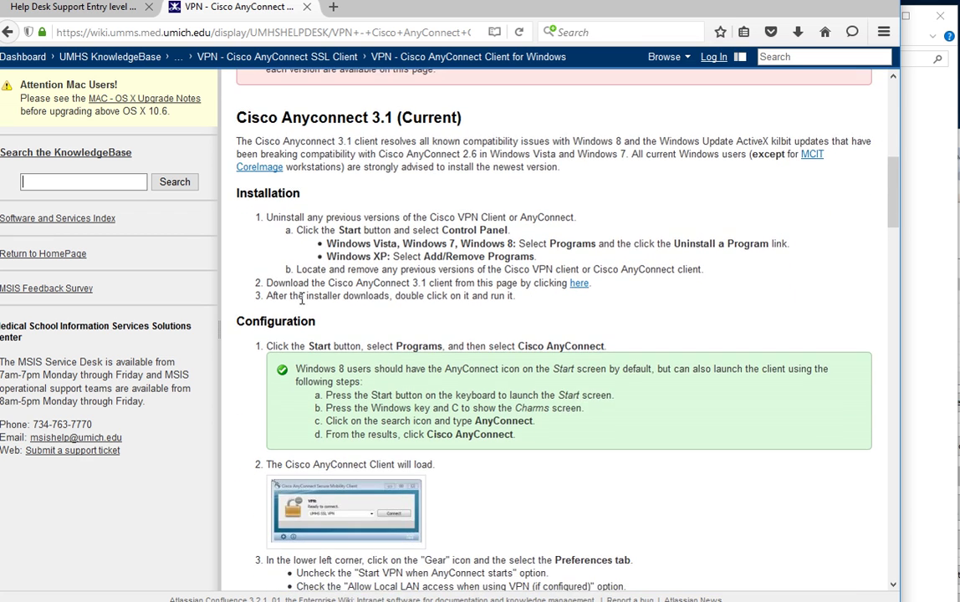
scroll(321, 341, "down", 4)
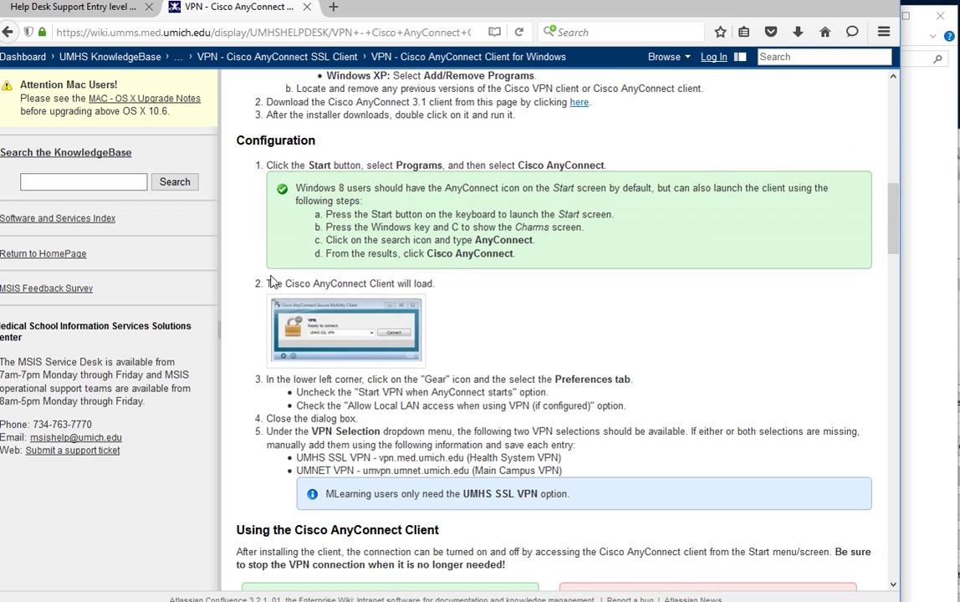
left_click_drag(270, 281, 438, 283)
scroll(387, 321, "down", 1)
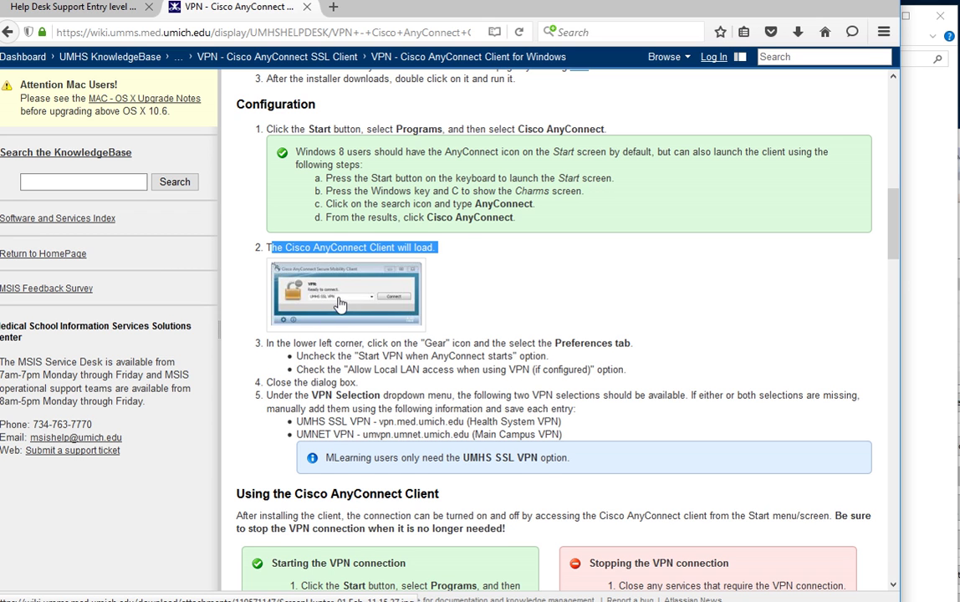
scroll(342, 321, "down", 3)
scroll(299, 188, "down", 1)
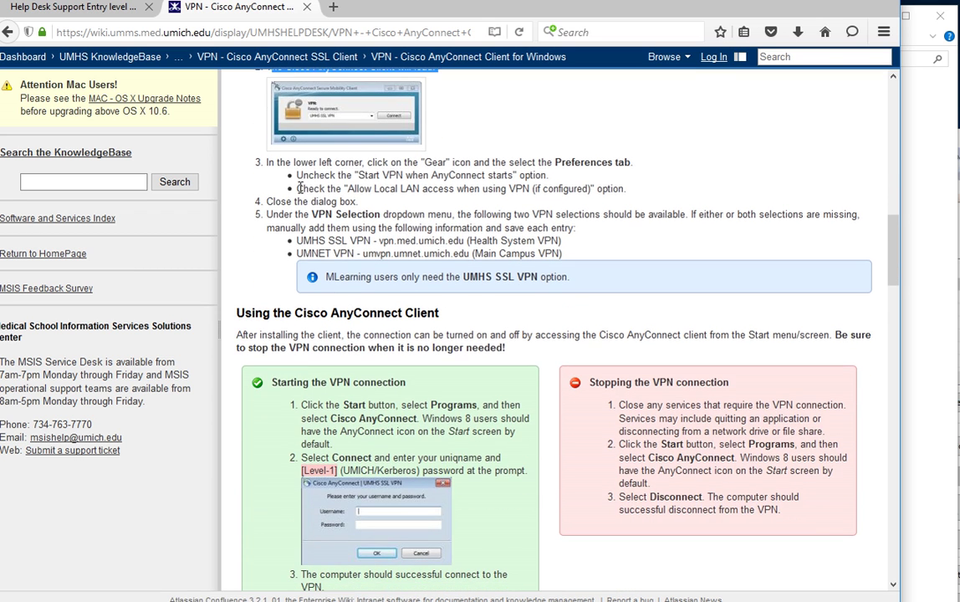
left_click_drag(358, 201, 318, 202)
Step: Read the instructions for starting and stopping the VPN connection, continuing to the Cisco AnyConnect 2.6 (Legacy) installation section
scroll(355, 246, "down", 2)
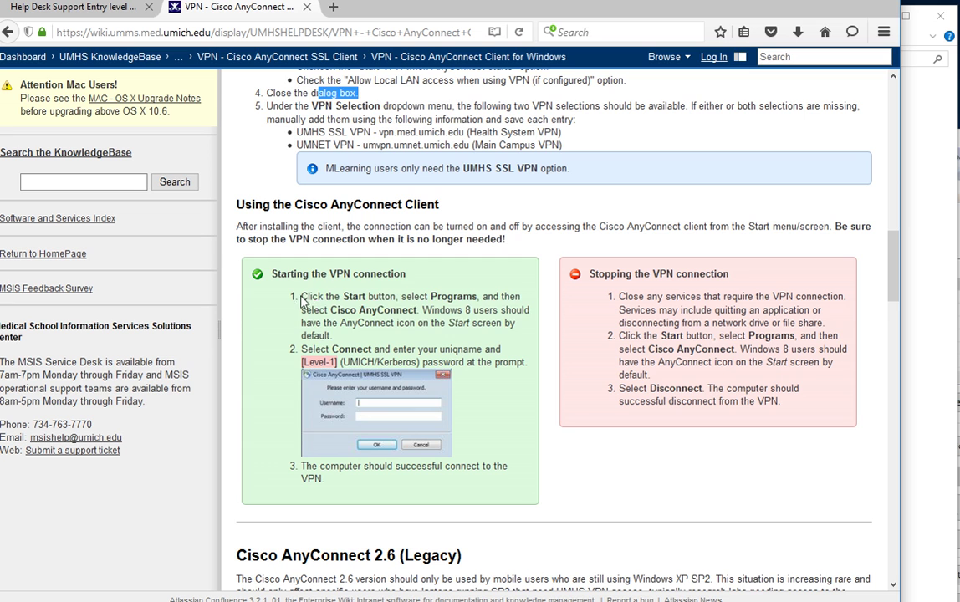
triple_click(304, 301)
scroll(451, 351, "down", 2)
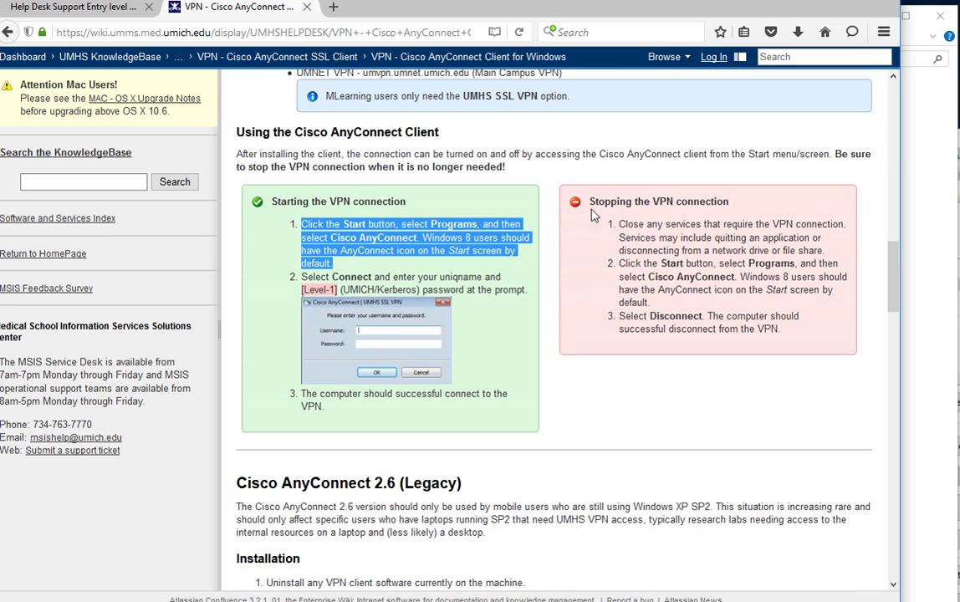
left_click_drag(588, 201, 728, 201)
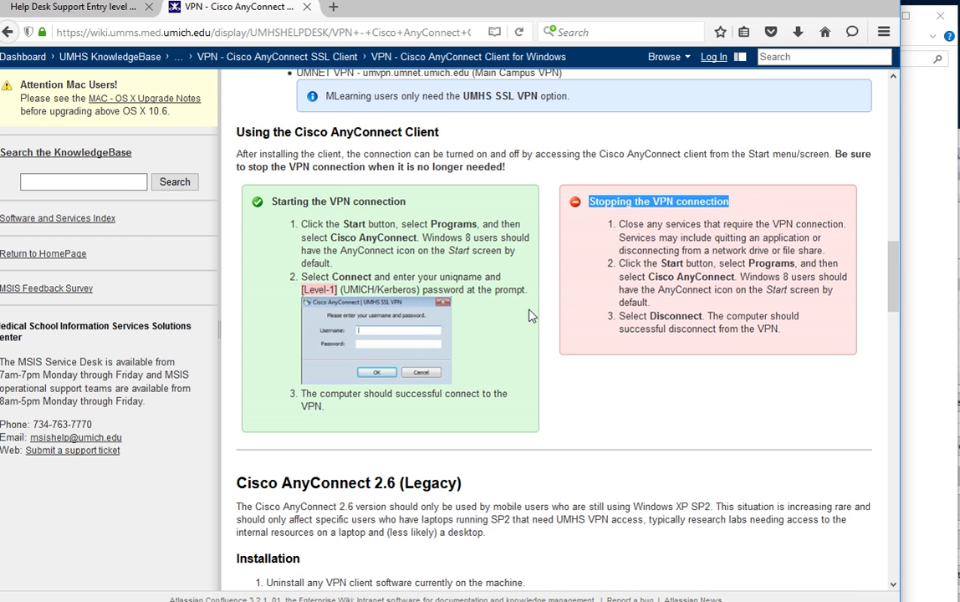
scroll(426, 320, "down", 5)
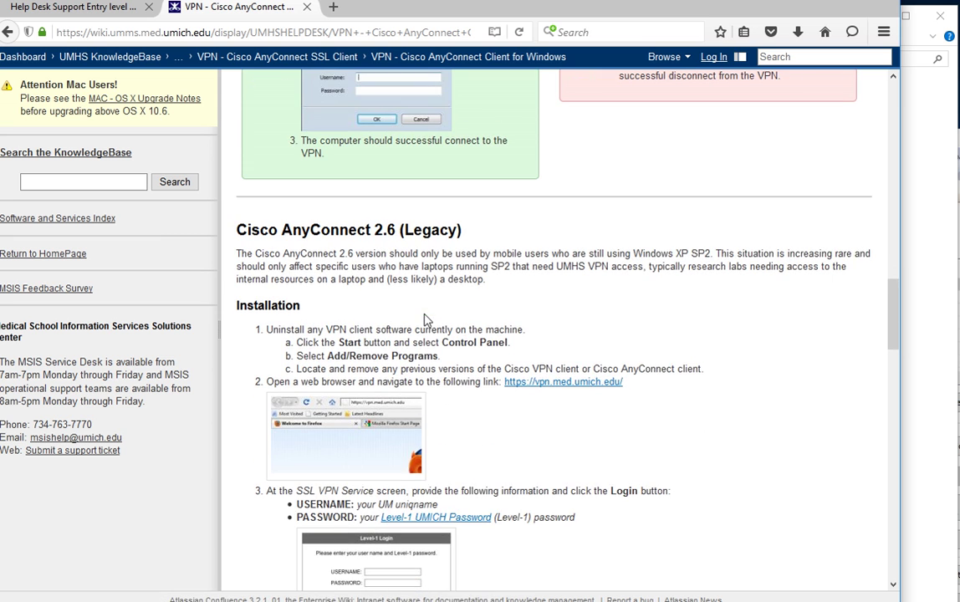